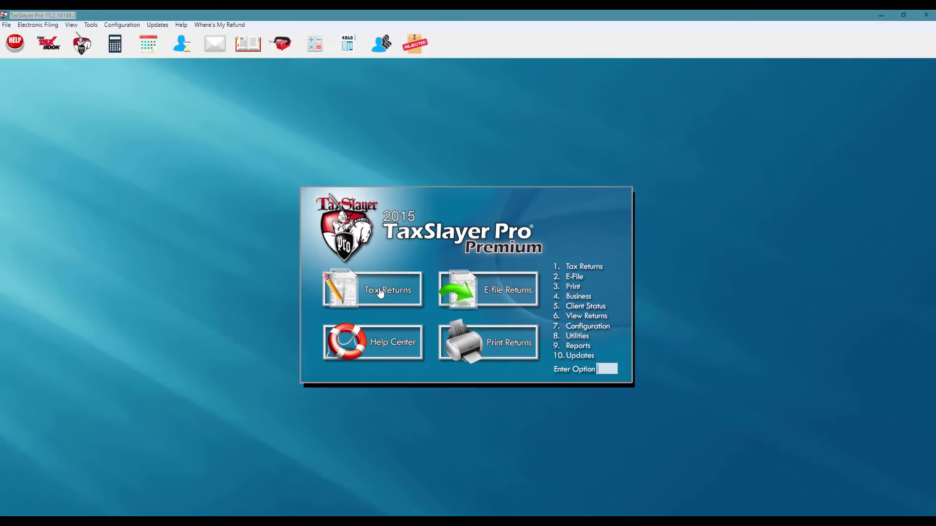
Go to Tax Returns and decline printing the Section 7216 consent form.
left_click(380, 293)
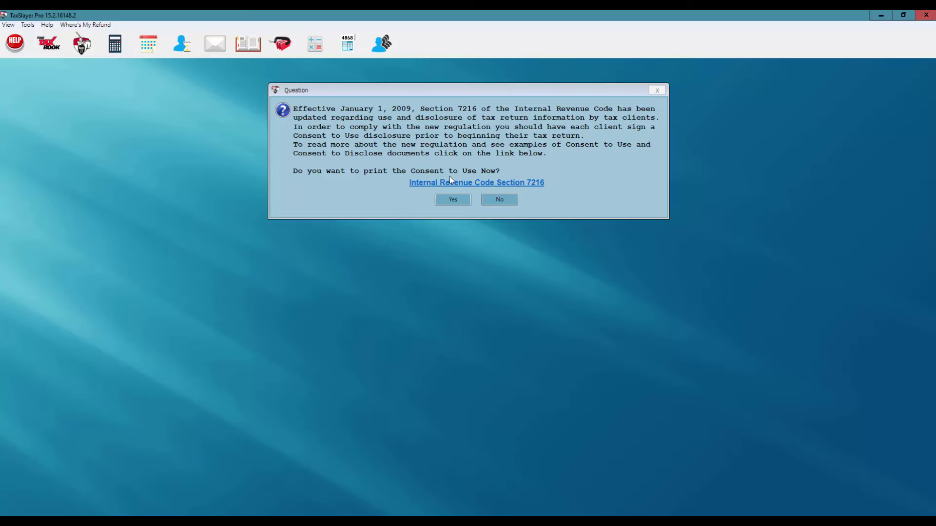
left_click(495, 202)
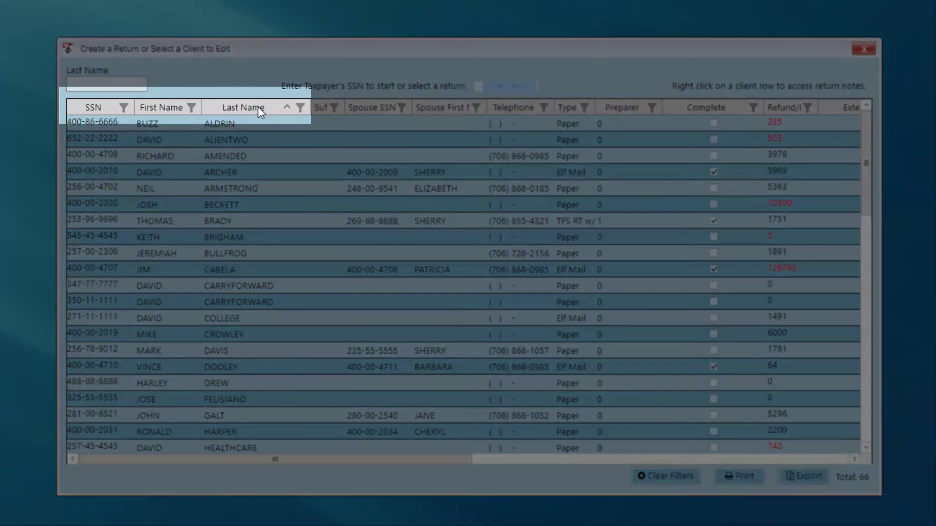
Sort the client list by SSN and last name, then search for the taxpayer's SSN.
left_click(98, 107)
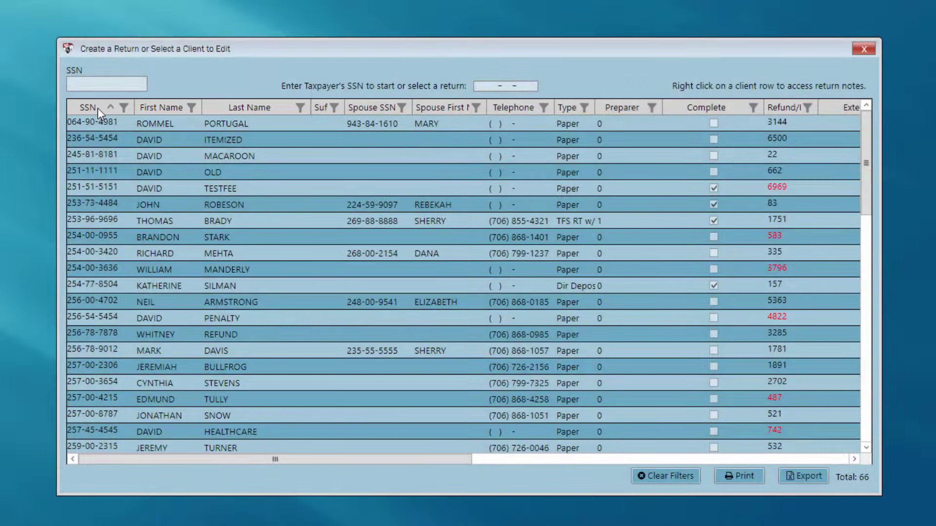
left_click(253, 108)
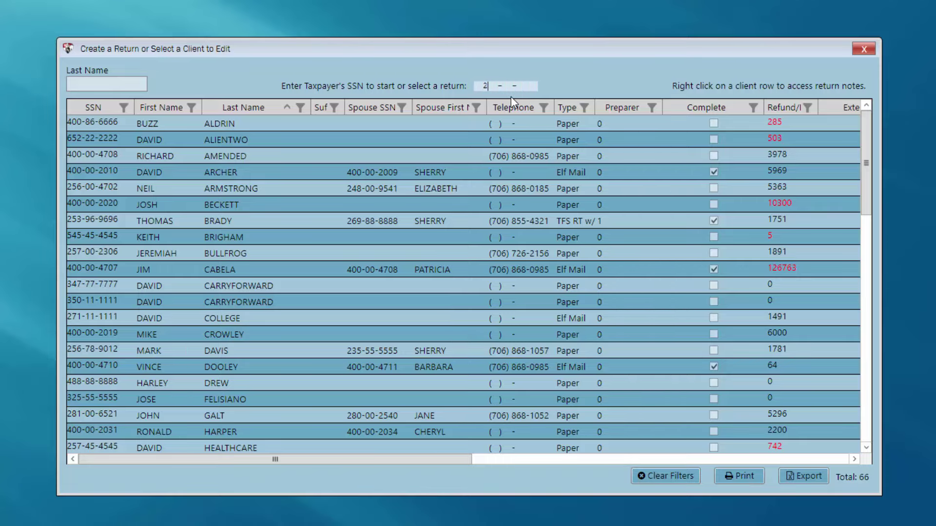
type("001234")
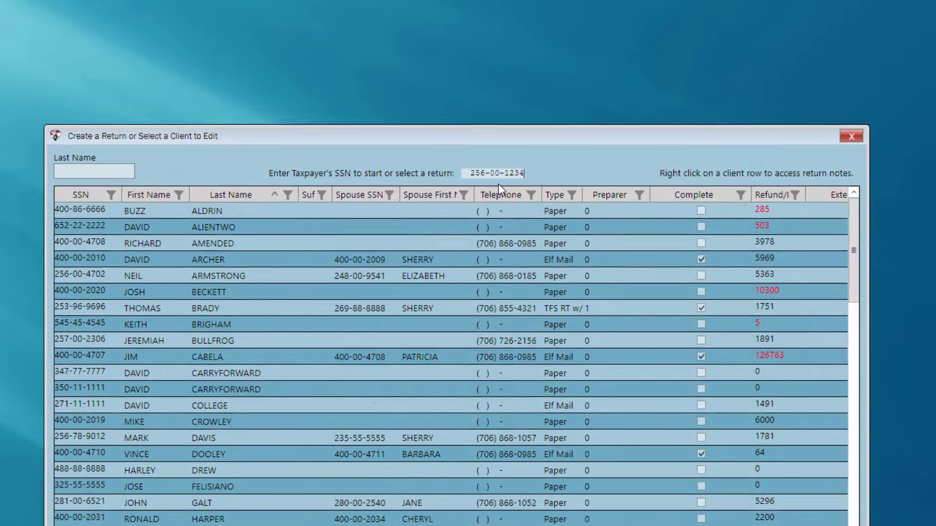
key("Return")
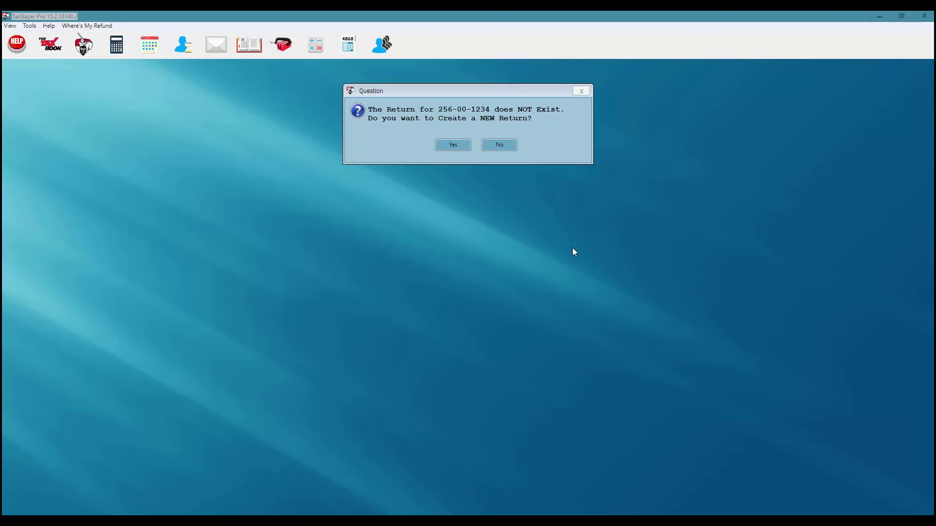
Create a new return with filing status 4. Head of Household.
left_click(452, 147)
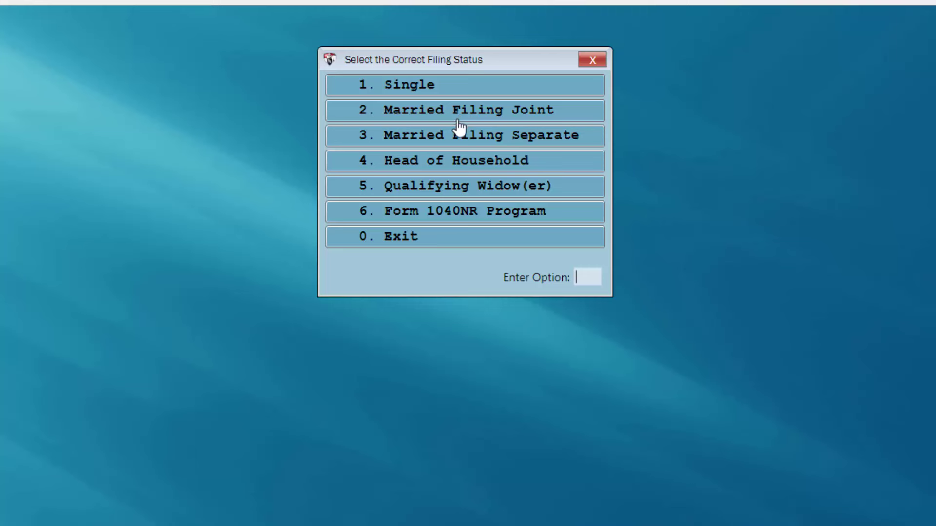
left_click(419, 163)
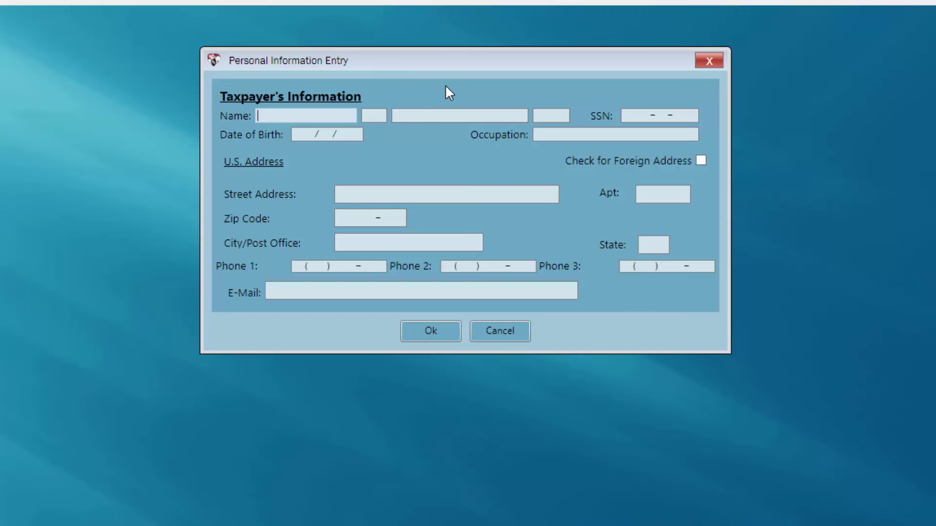
Enter the taxpayer's first and last name, SSN, birth date and occupation TESTER.
type("DAVID")
key("Tab")
key("Tab")
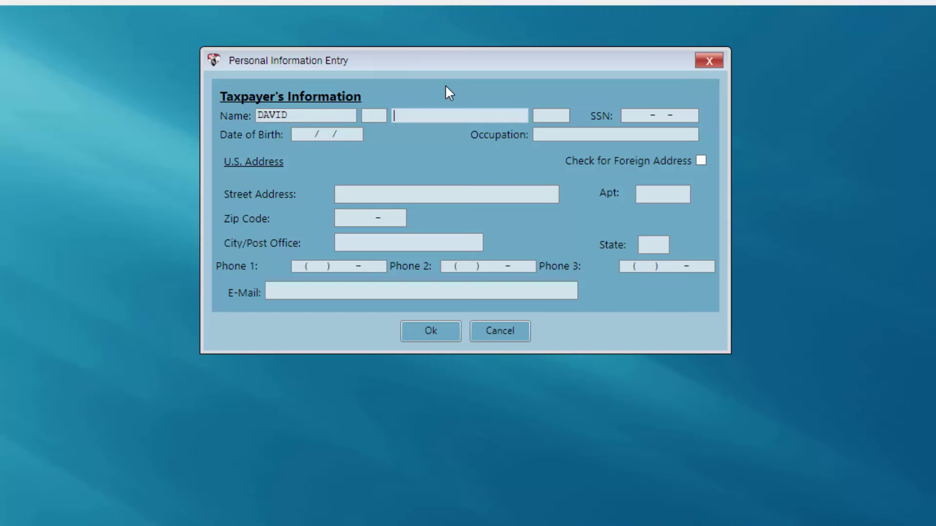
type("TAXPAYER")
key("Tab")
key("Tab")
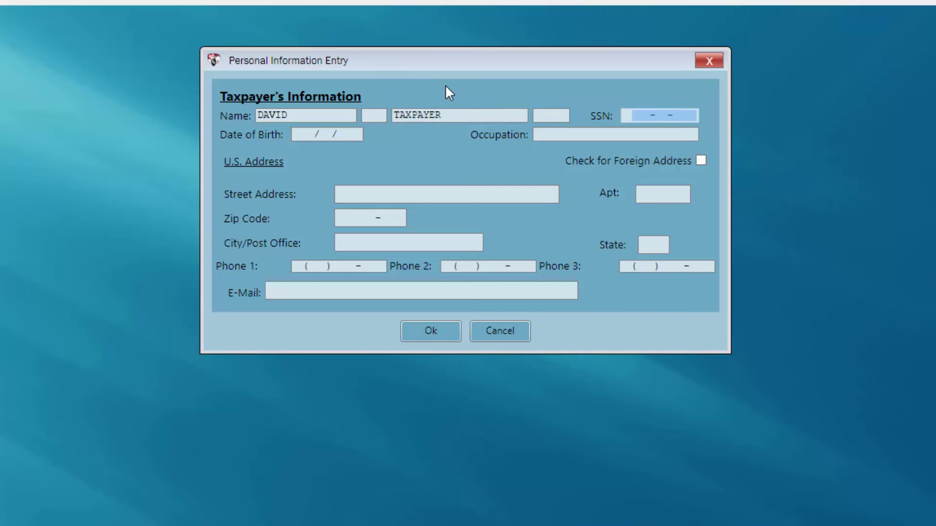
type("256-00-")
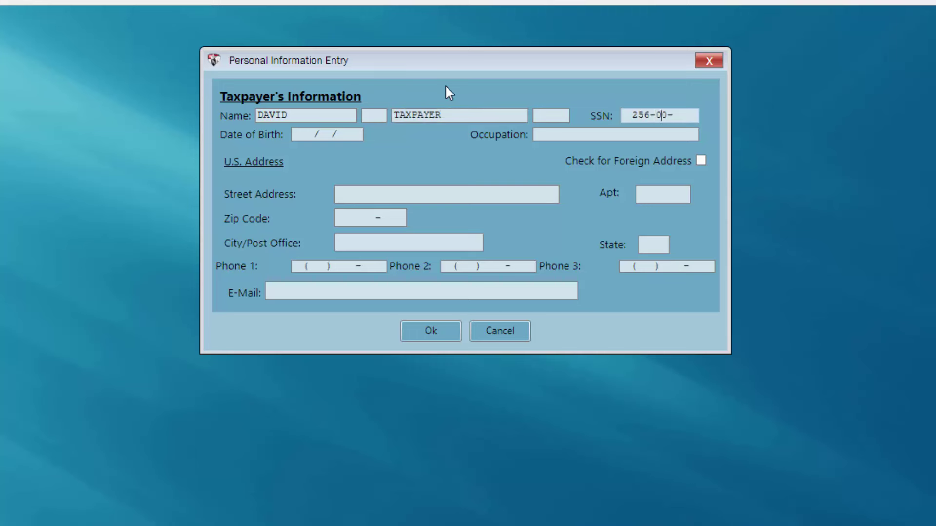
type("1234")
key("Tab")
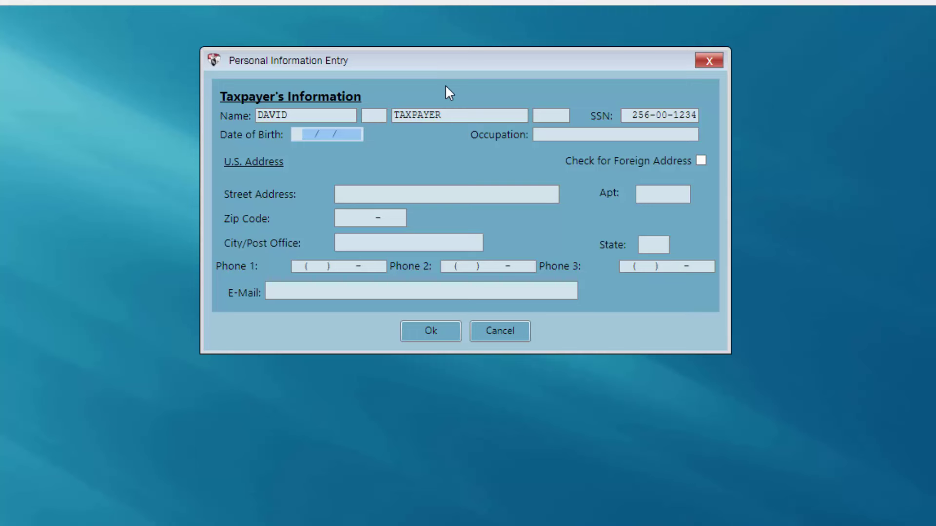
type("03/01/1980")
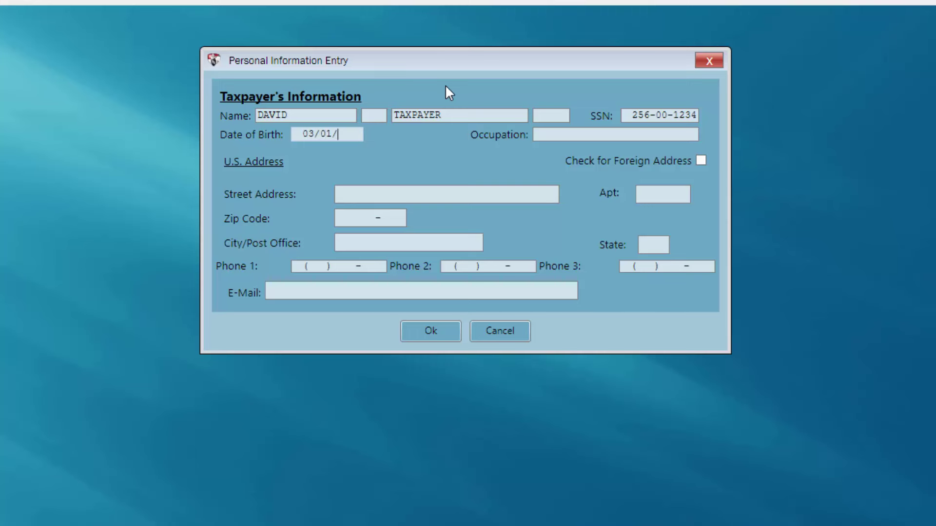
key("Tab")
type("TESTER")
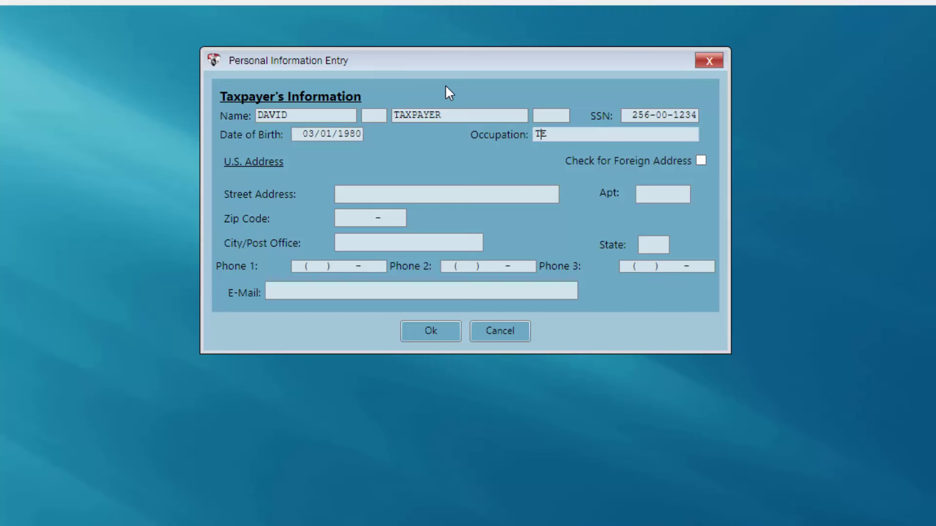
key("Tab")
Enter the taxpayer's street address, zip code, phone numbers and e-mail address.
type("123 MAIN S")
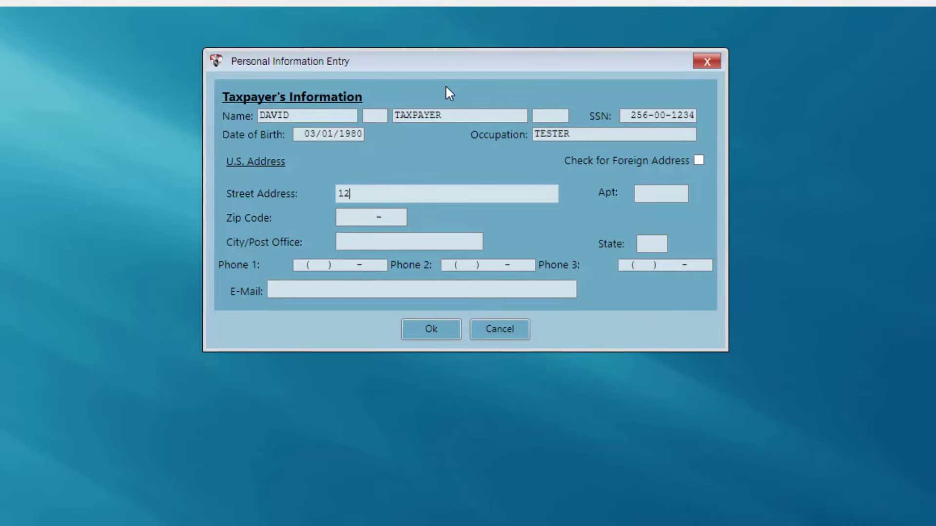
type("T")
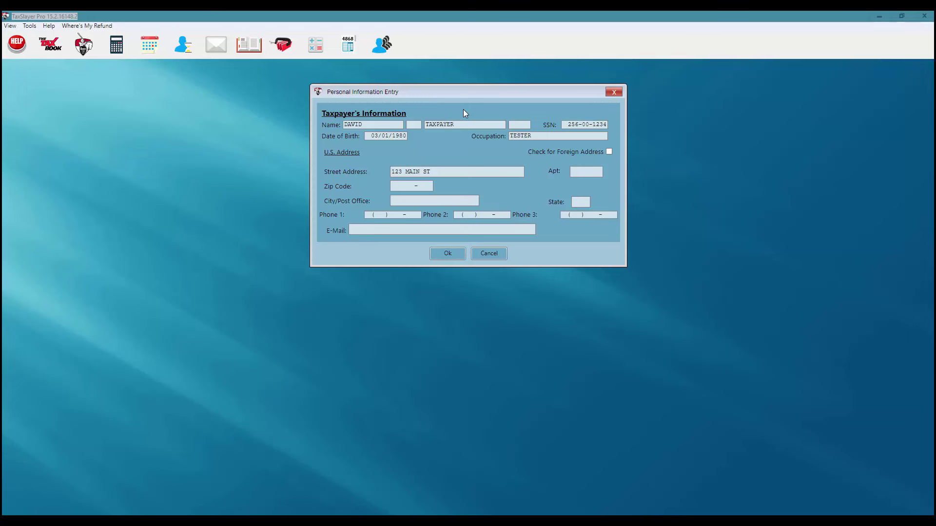
left_click(400, 187)
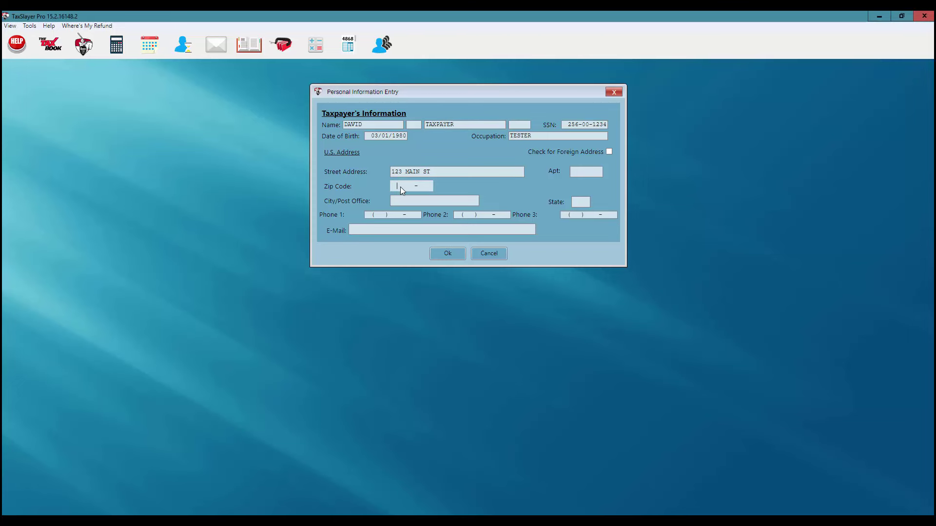
type("30906")
key("Tab")
key("Tab")
key("Tab")
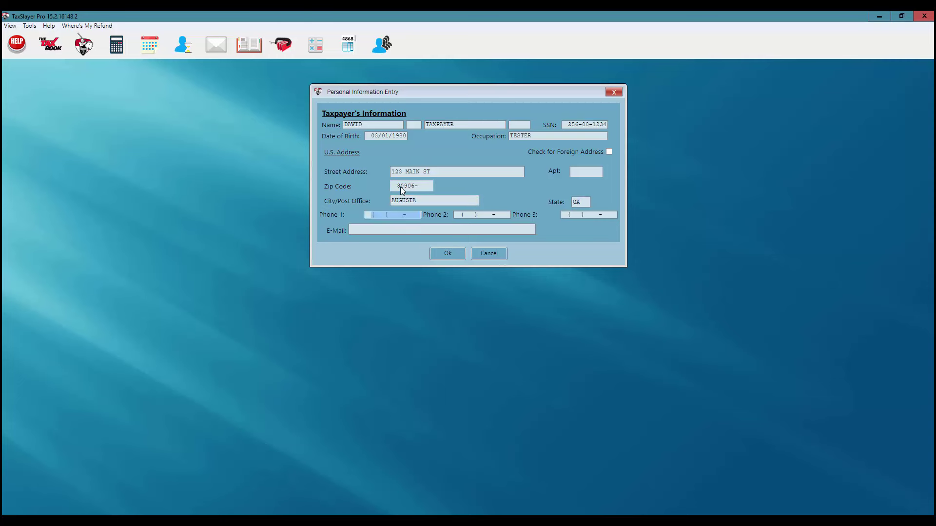
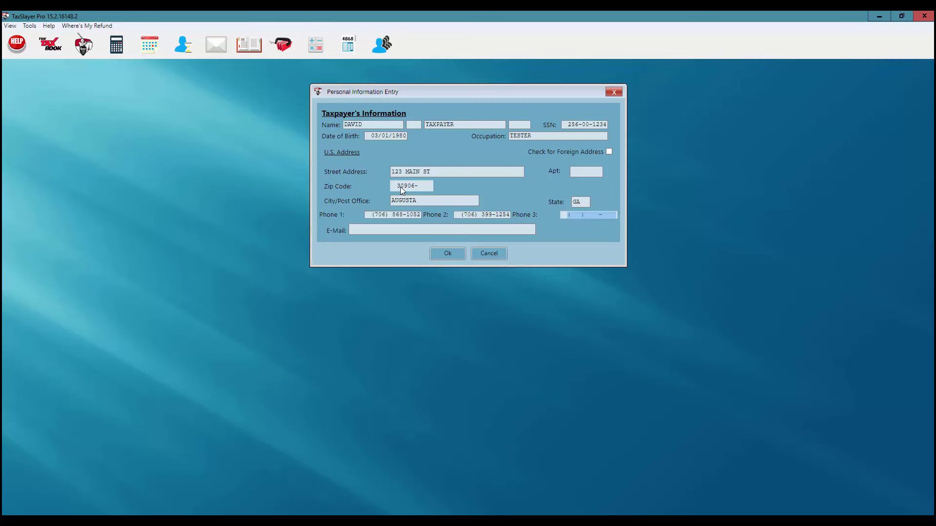
key("Tab")
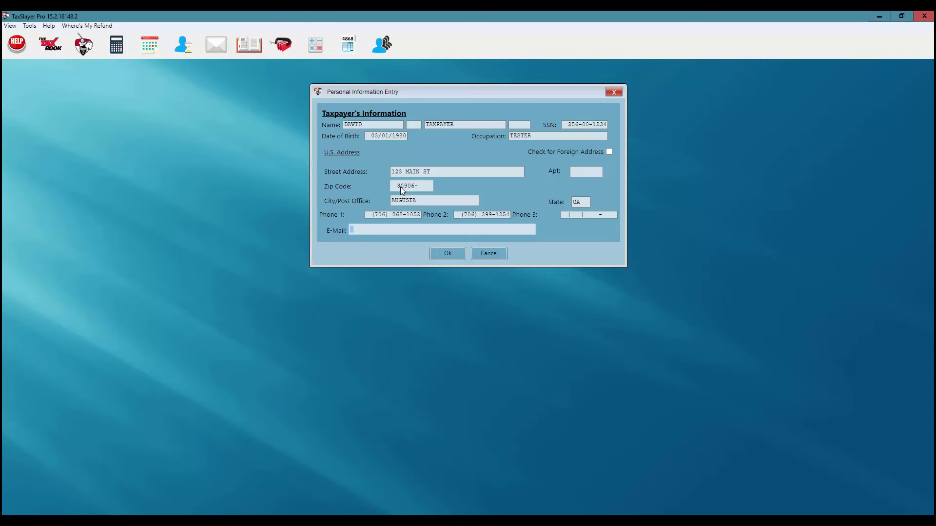
Save the personal information and choose to enter dependents now.
left_click(443, 254)
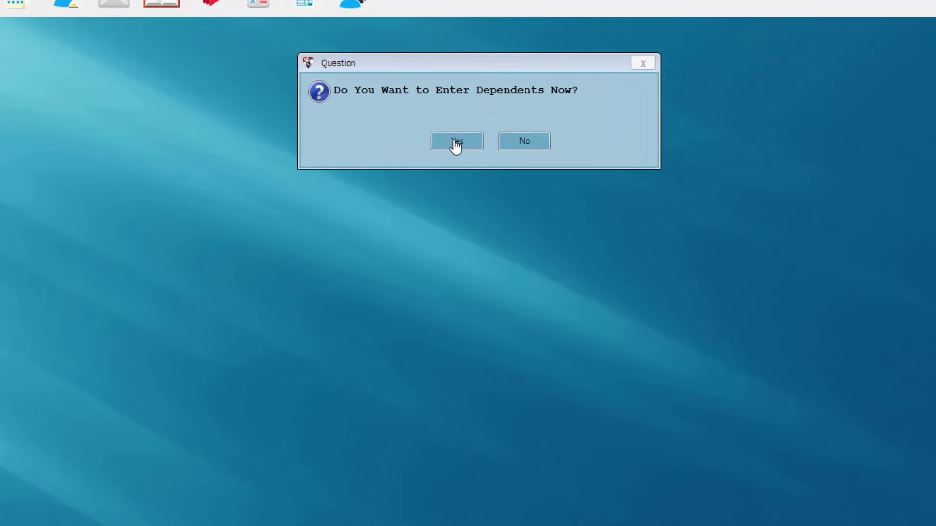
left_click(456, 143)
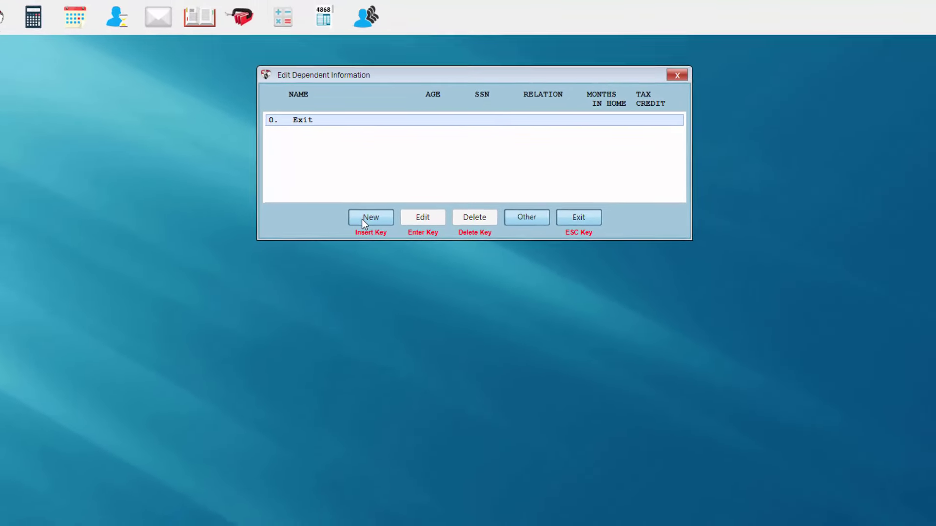
Add a new dependent with their first name, the taxpayer's last name, birth date and SSN.
left_click(372, 211)
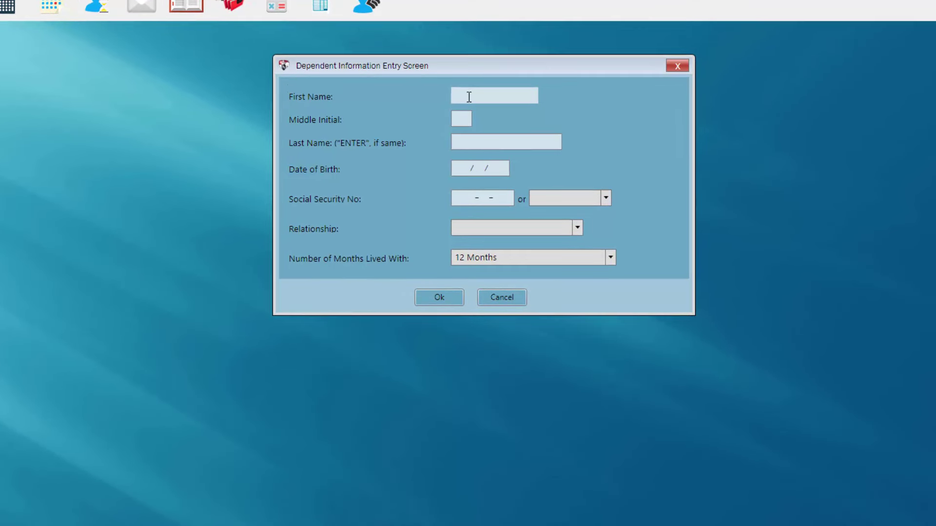
left_click(469, 97)
type("JEREMY")
key("Tab")
key("Tab")
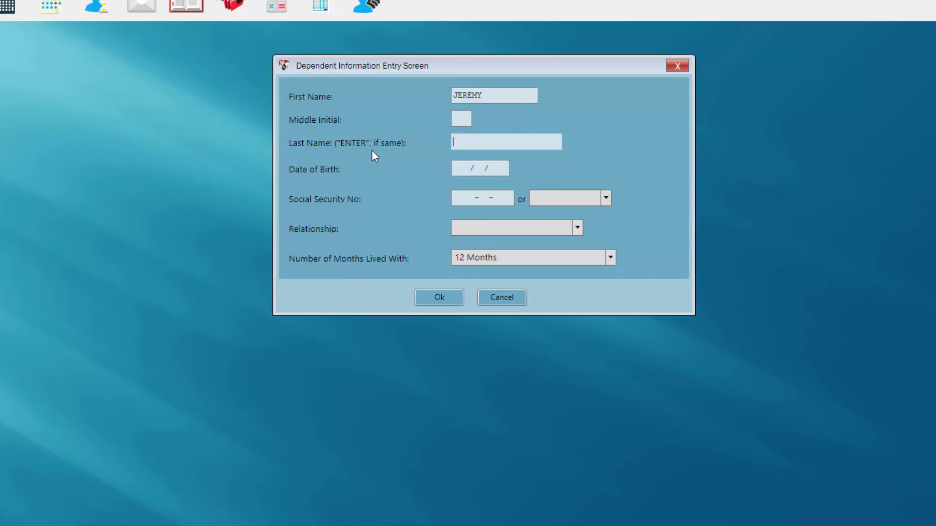
key("Return")
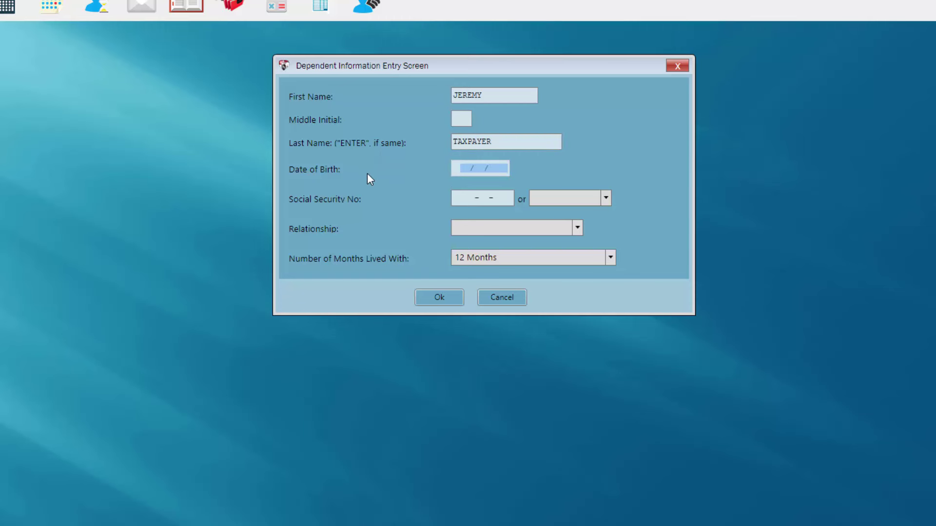
type("03/01/")
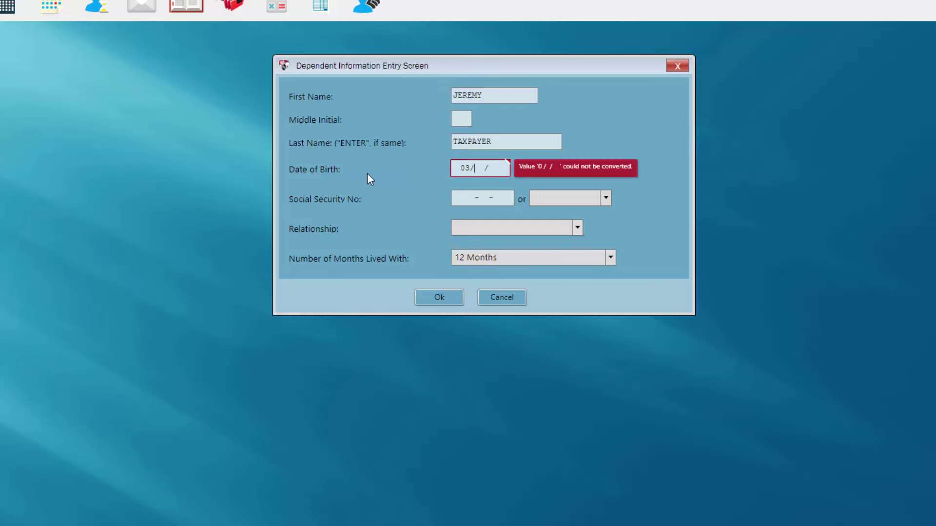
type("2006")
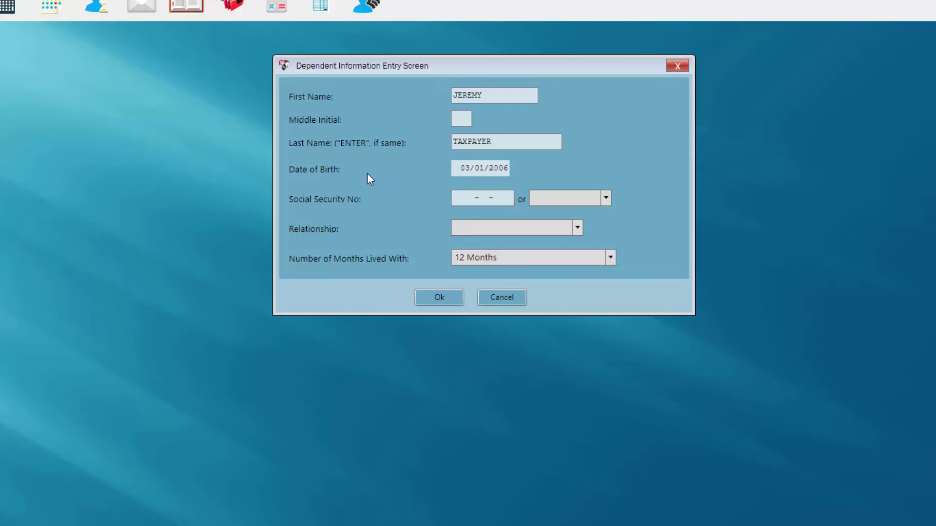
key("Tab")
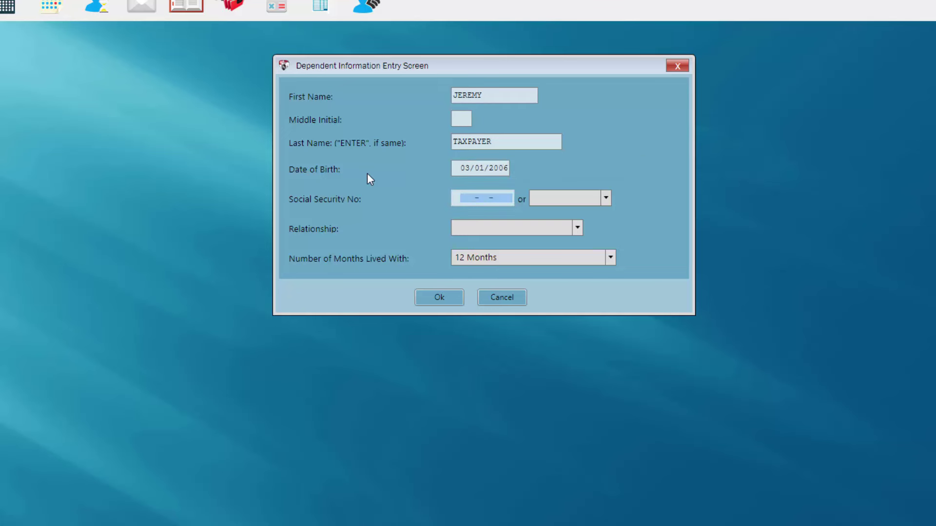
type("258-00-")
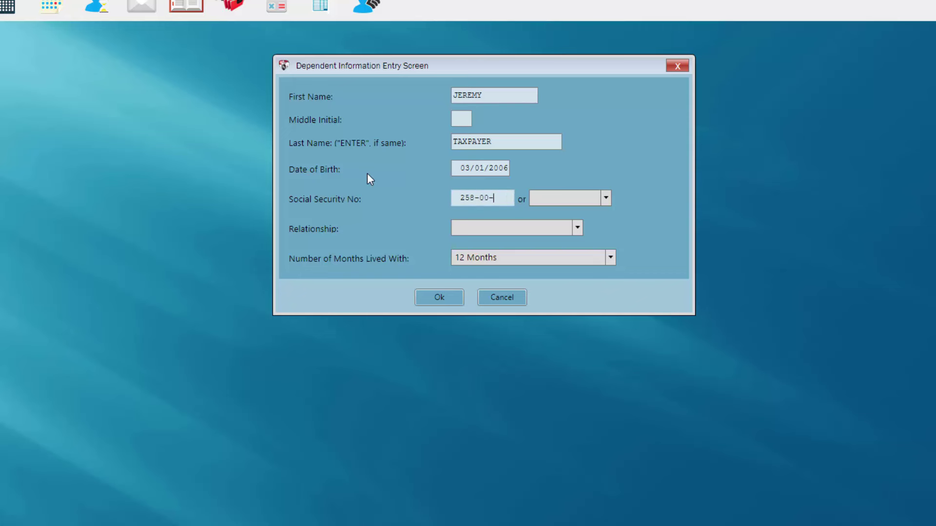
type("1478")
key("Tab")
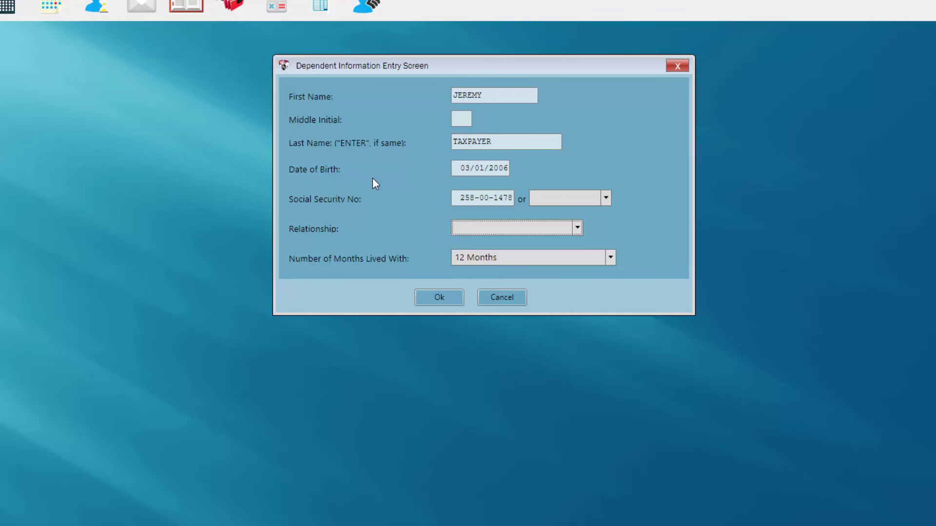
Set the dependent's relationship to Son and months lived with to 12 Months.
left_click(577, 227)
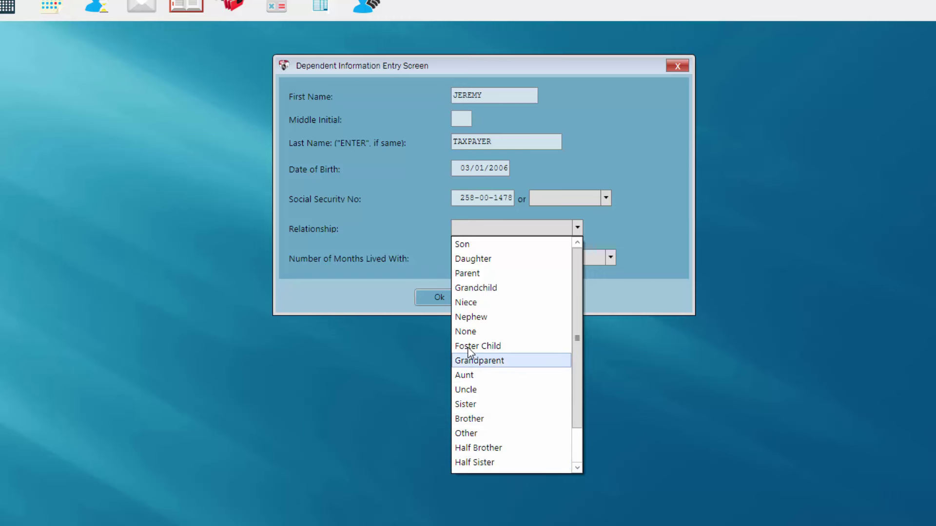
left_click(462, 245)
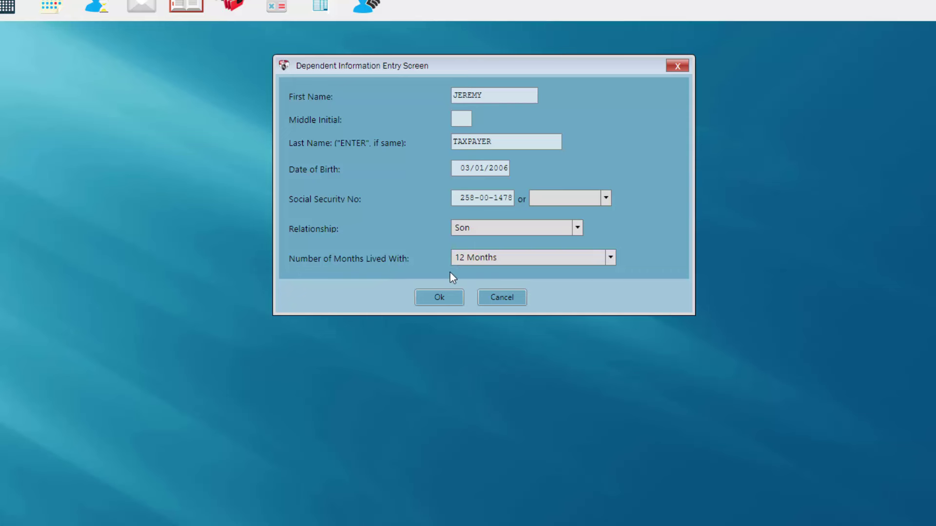
left_click(610, 258)
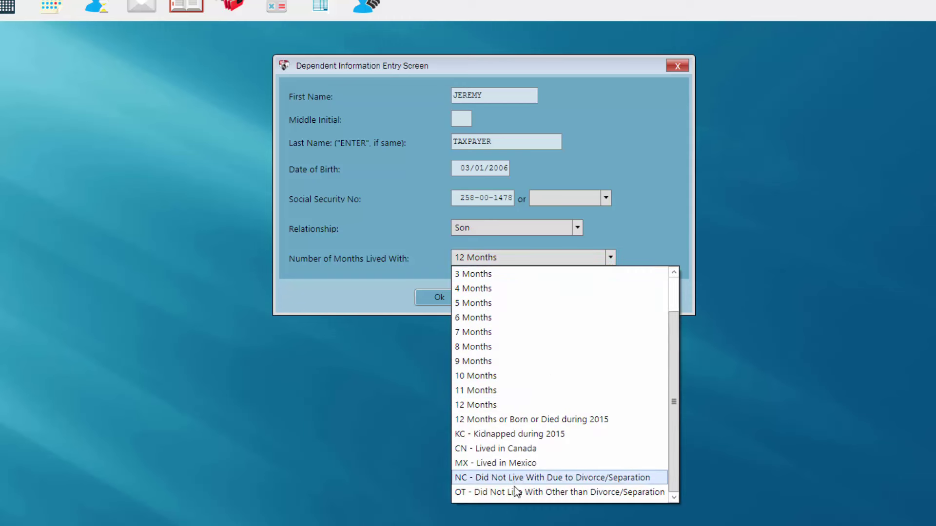
left_click(492, 405)
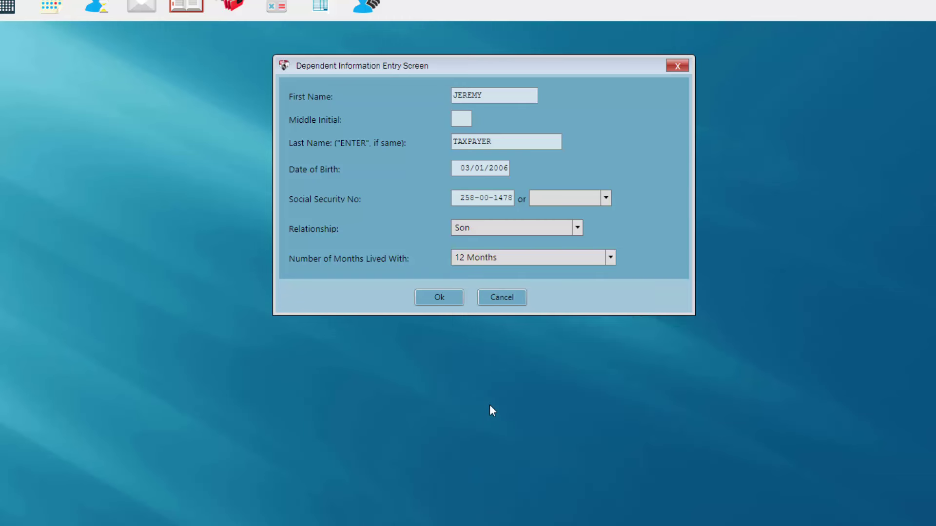
Save the son's record with 3200 in qualifying dependent care expenses.
left_click(439, 299)
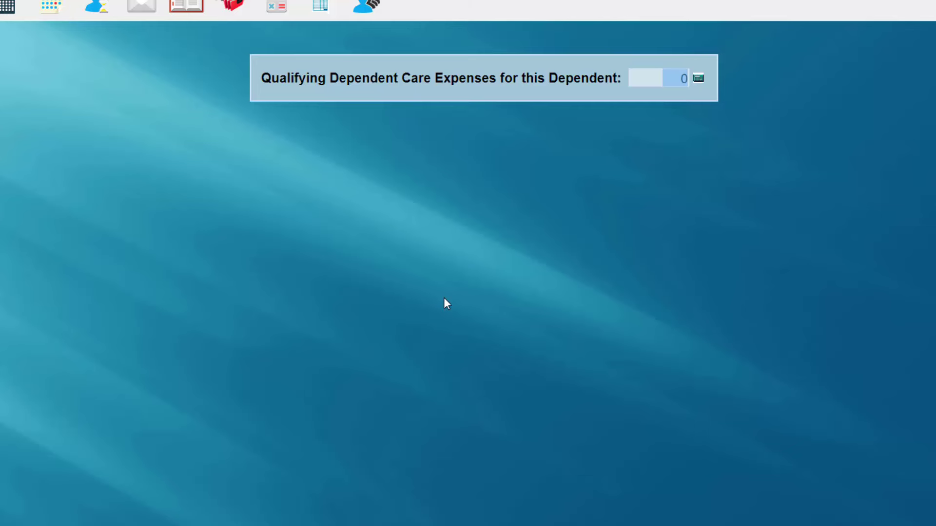
type("3200")
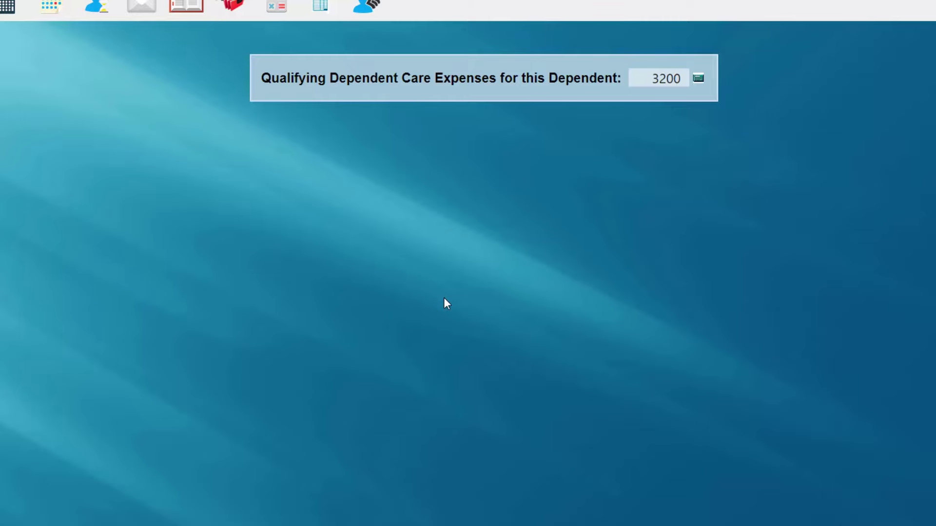
key("Return")
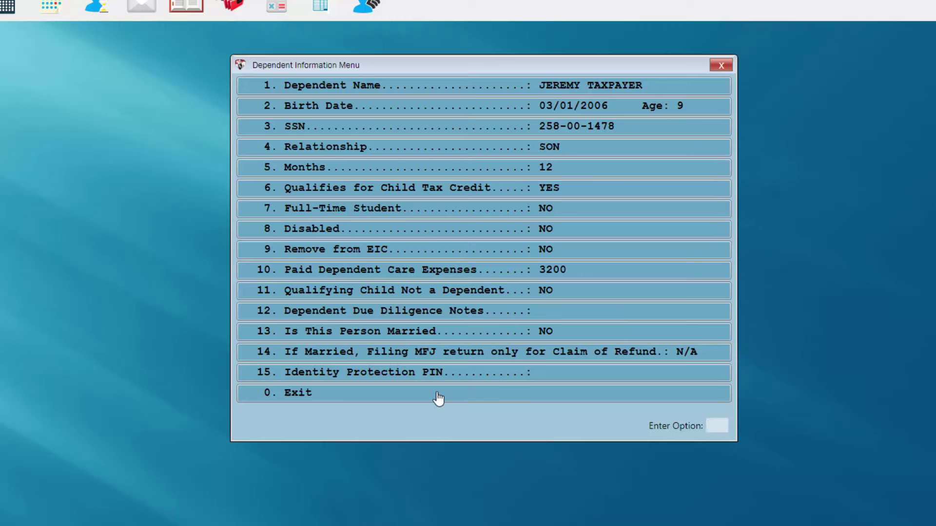
Exit the Dependent Information Menu and close the dependents list.
left_click(387, 398)
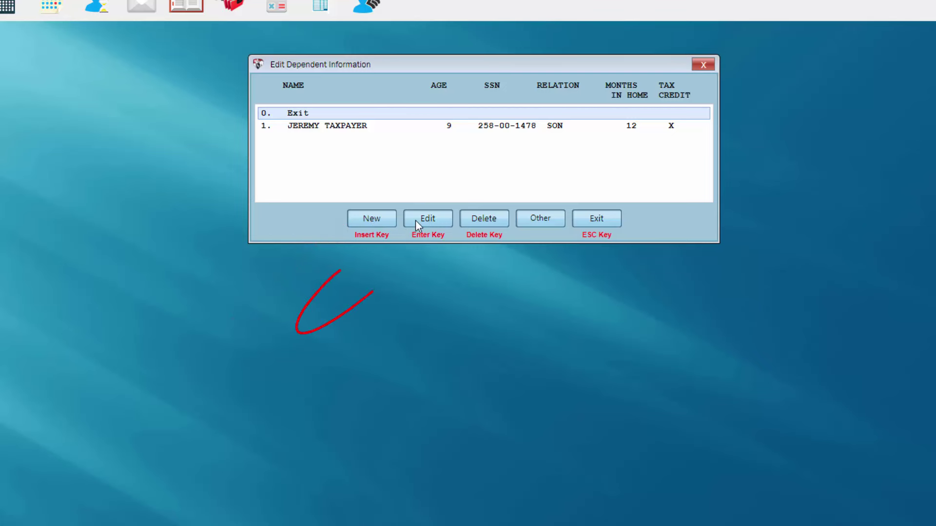
left_click(373, 132)
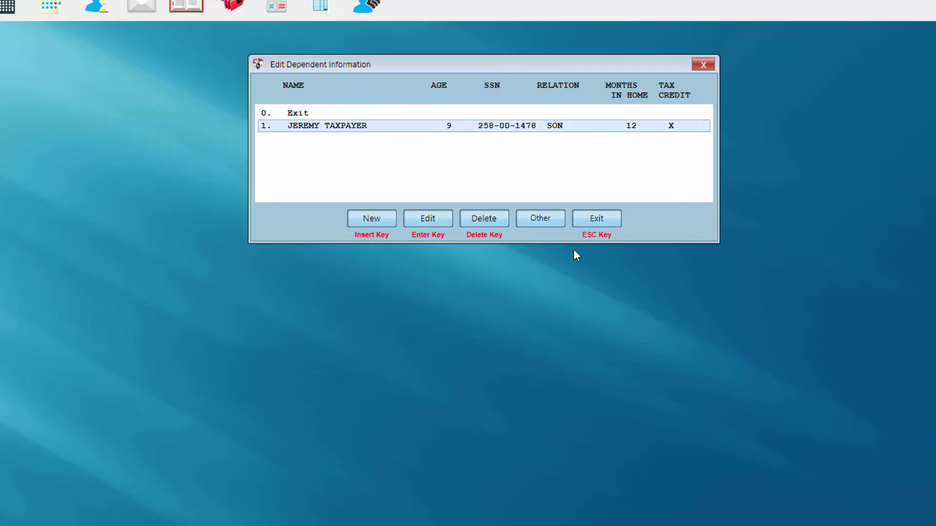
left_click(593, 224)
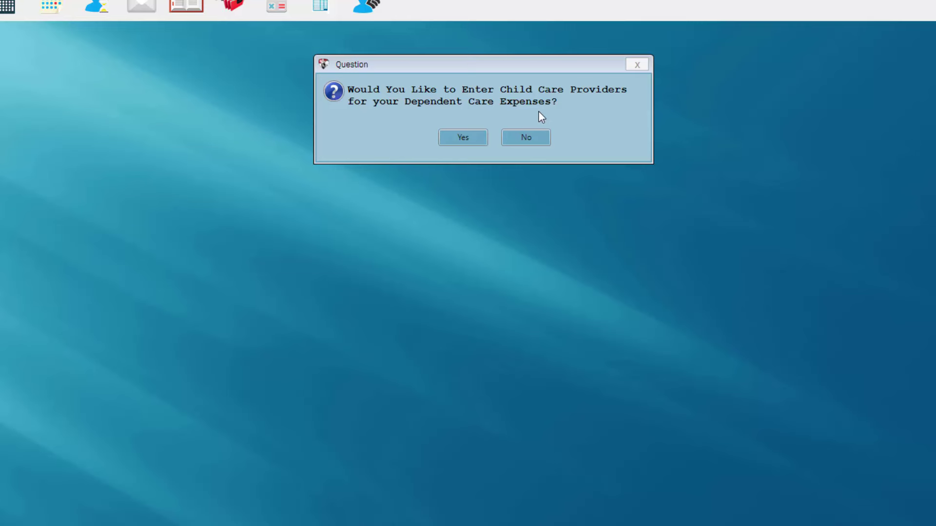
Start a new child care provider entry with the provider's EIN and name SUNSHINE HOUSE.
left_click(462, 138)
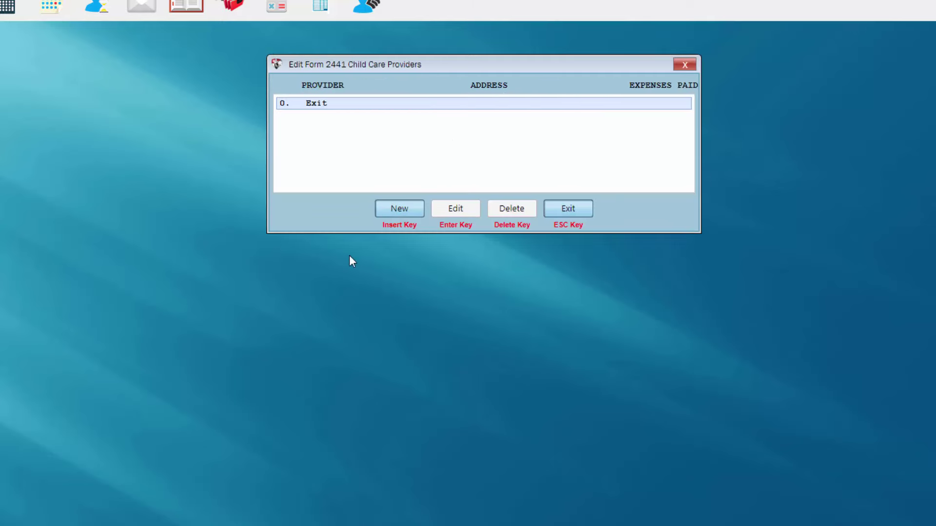
left_click(403, 209)
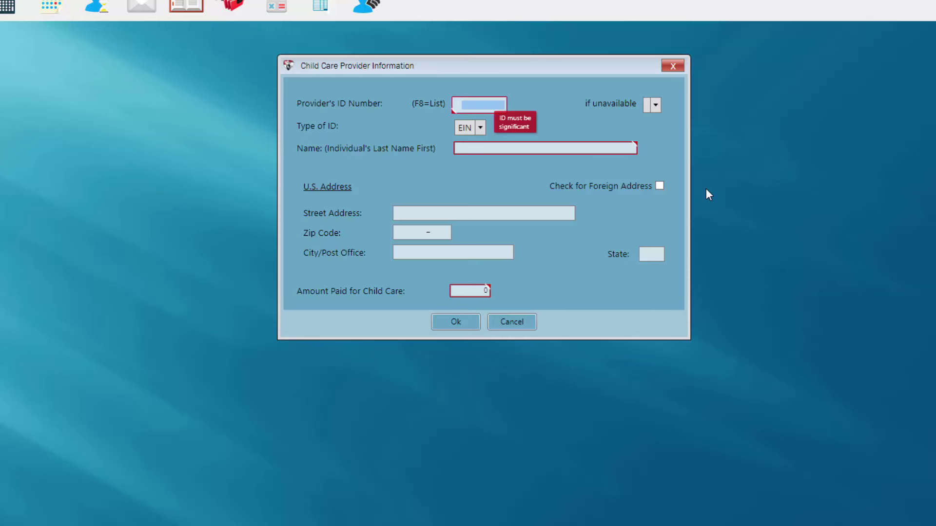
type("589876521")
key("Tab")
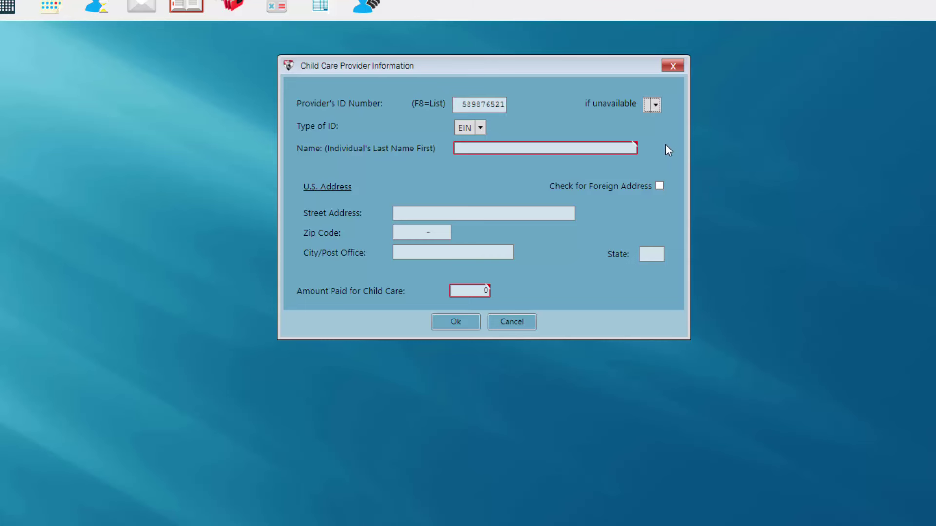
left_click(481, 146)
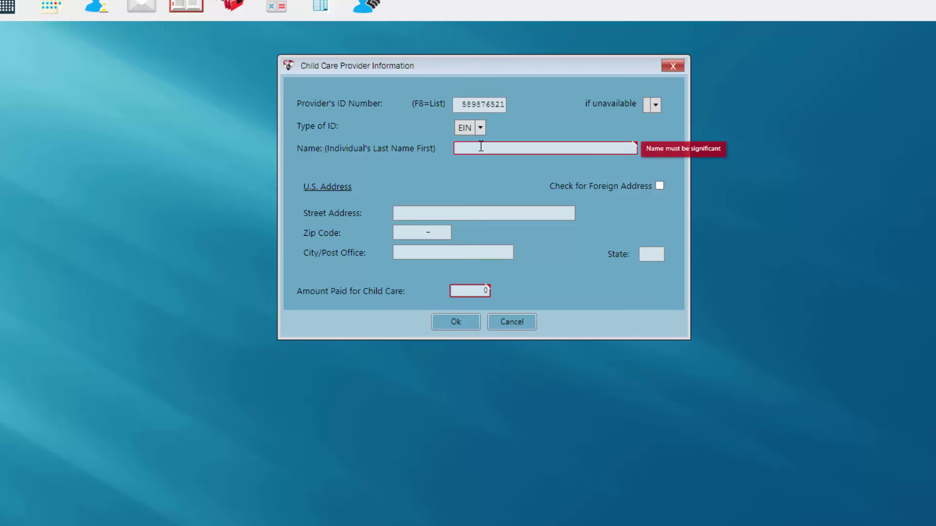
type("SUNSHINE HOUSE")
key("Tab")
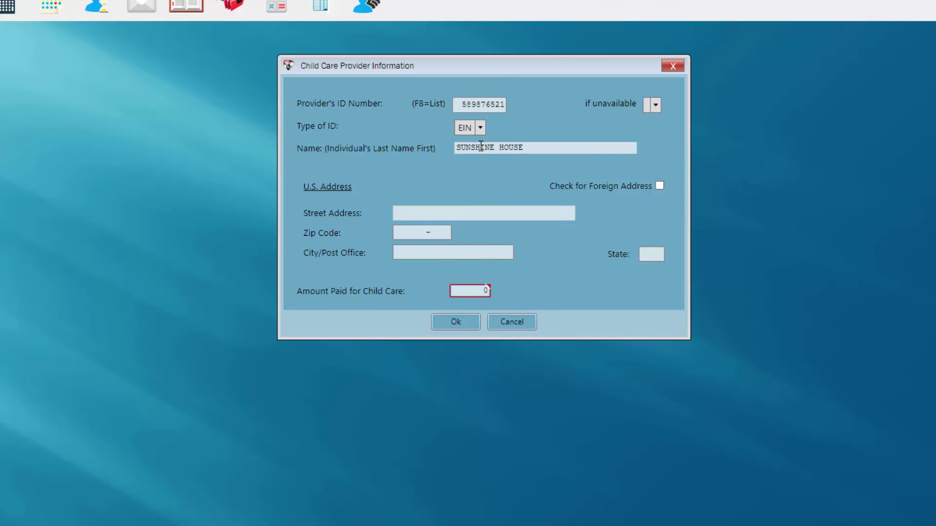
Fill in the provider's street address and zip code, enter 3200 paid, and save.
type("126TA")
key("BackSpace")
key("BackSpace")
type("TAXSLAYER BLVD")
key("Tab")
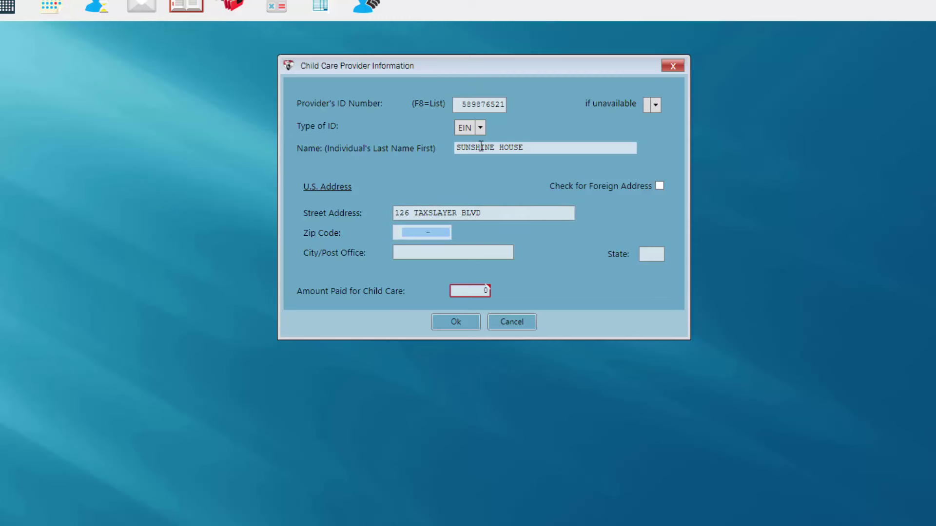
type("30904")
key("Tab")
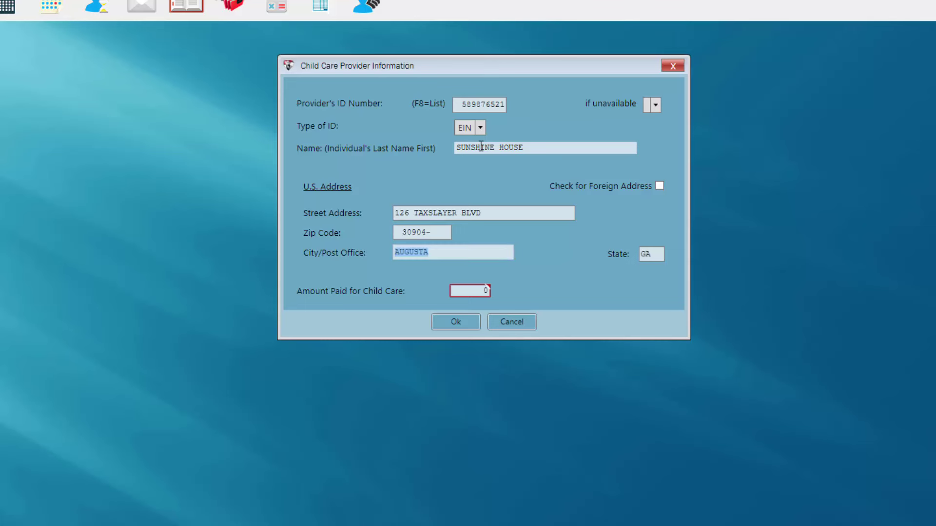
key("Tab")
key("Tab")
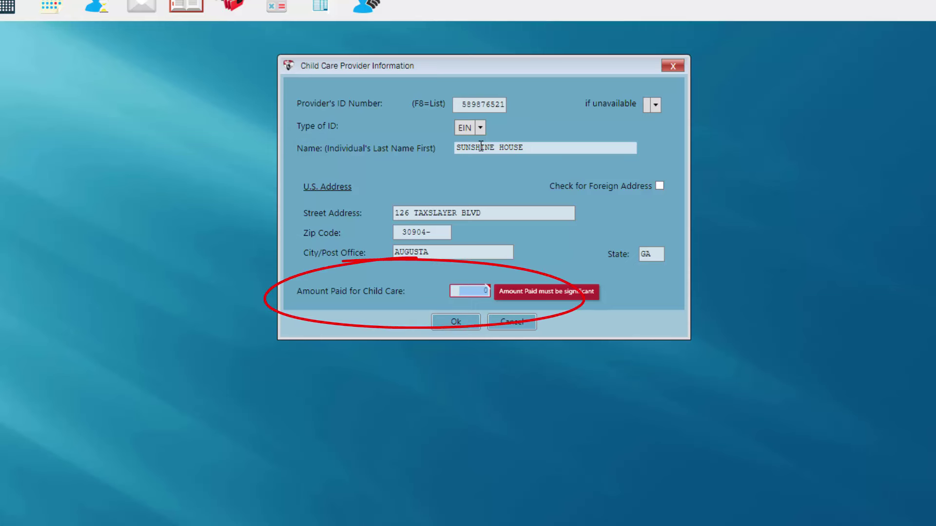
type("3200")
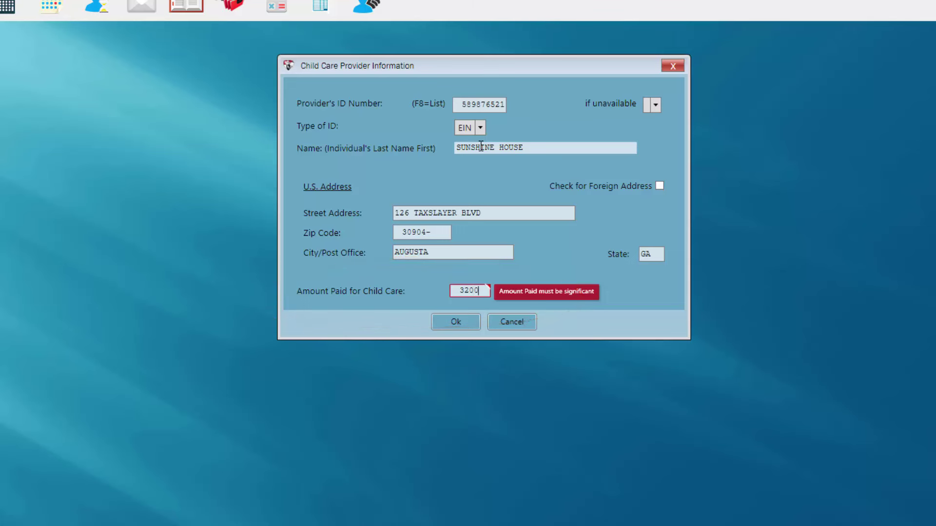
left_click(453, 322)
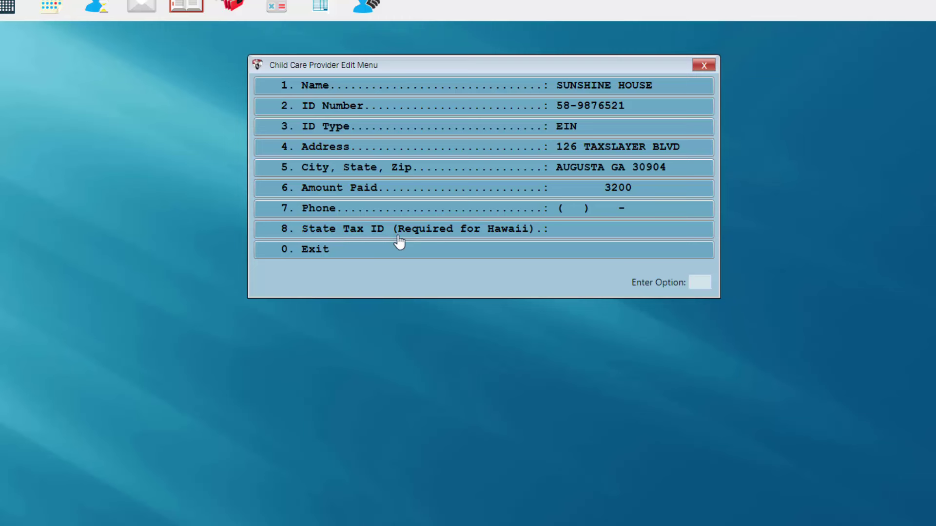
Exit the Child Care Provider Edit Menu and close the Form 2441 providers list.
left_click(426, 256)
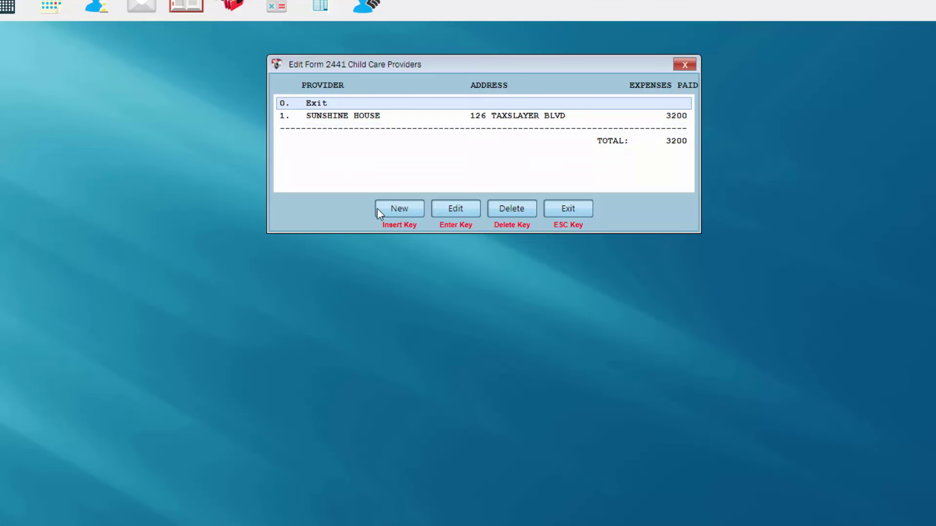
left_click(372, 117)
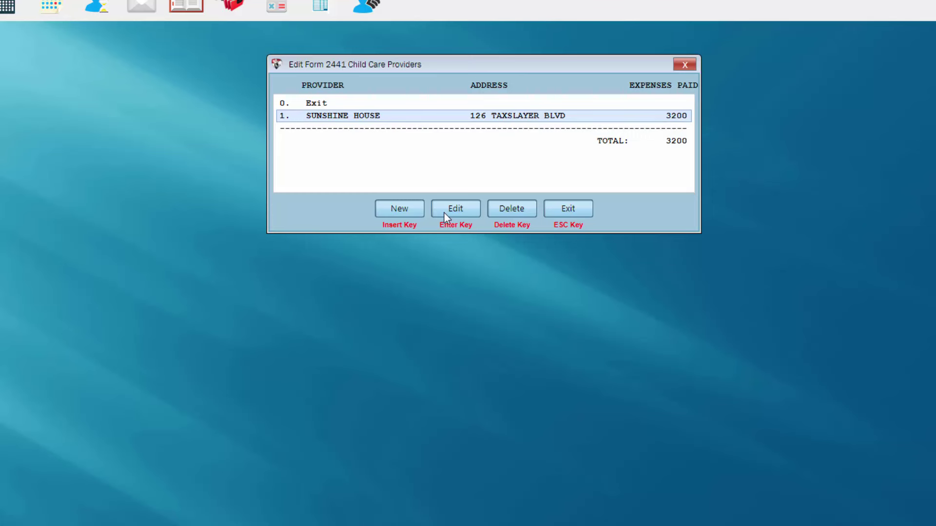
left_click(570, 209)
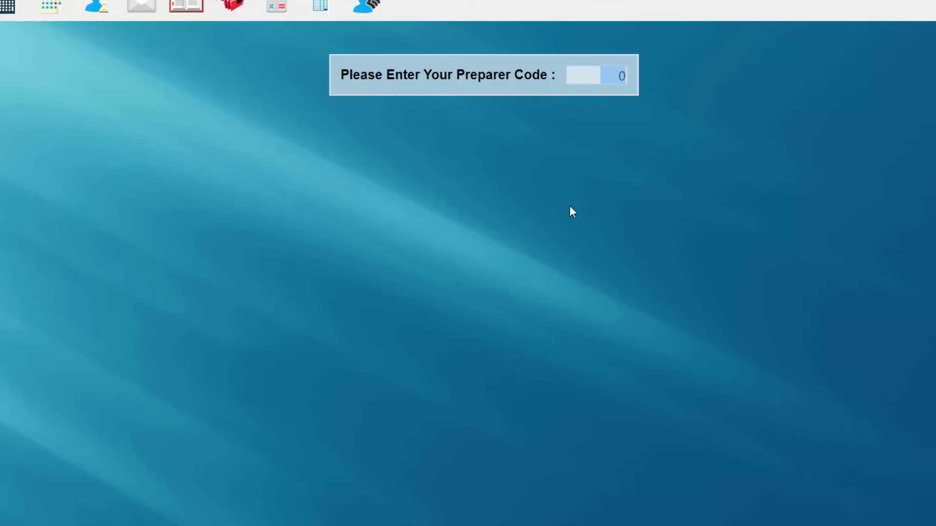
Enter preparer code 1 and dismiss the greeting message.
type("1")
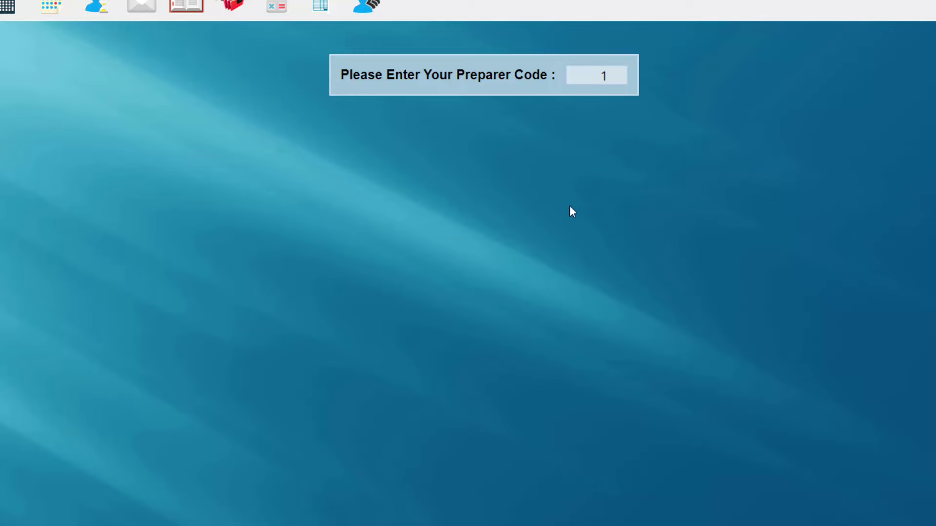
key("Return")
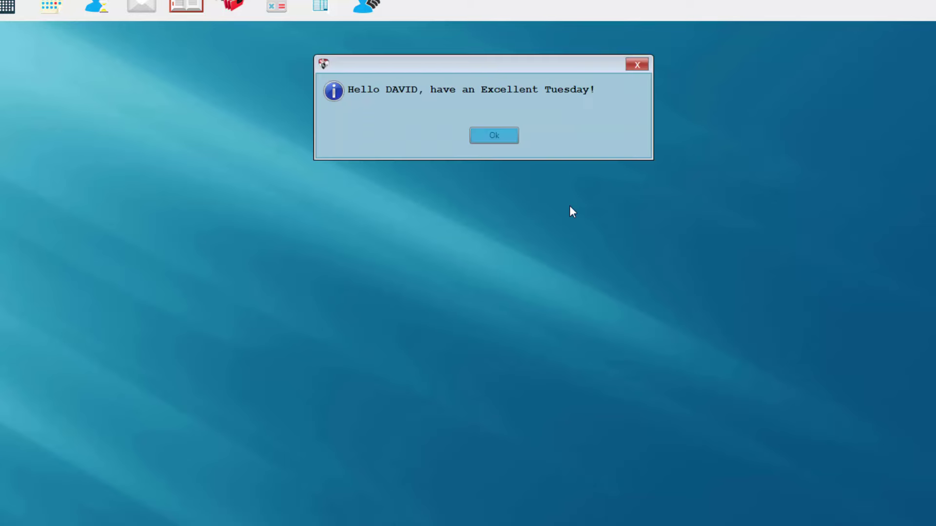
left_click(493, 135)
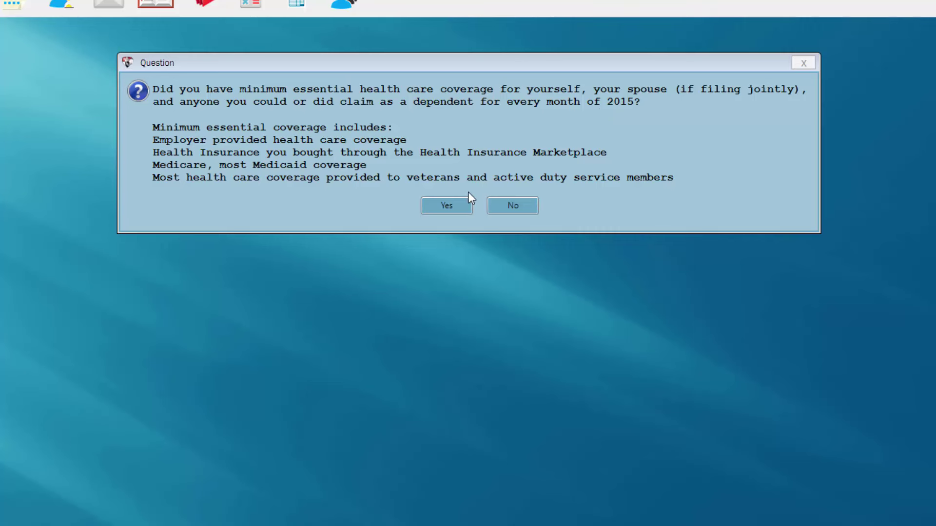
Answer YES to full-year minimum essential coverage and NO to Marketplace enrollment.
left_click(441, 213)
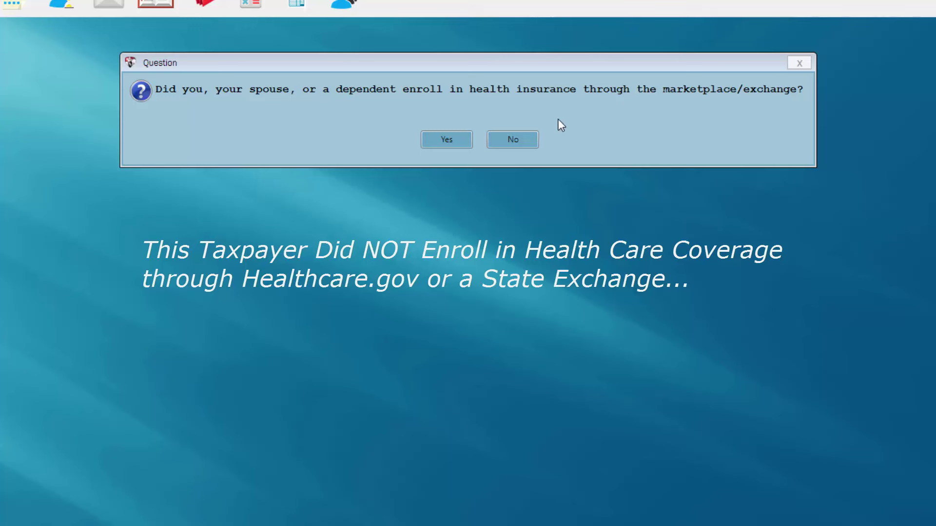
left_click(511, 144)
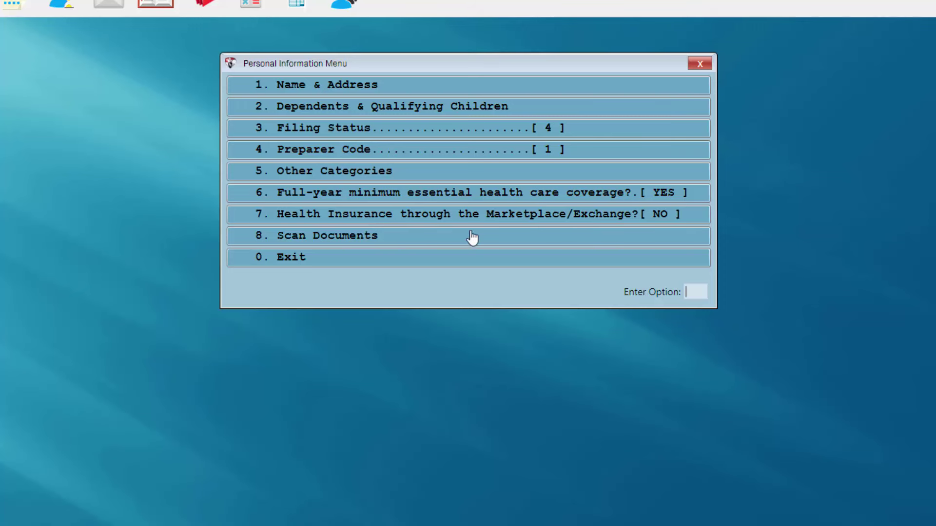
Exit the Personal Information Menu and agree to enter W-2s now.
left_click(423, 266)
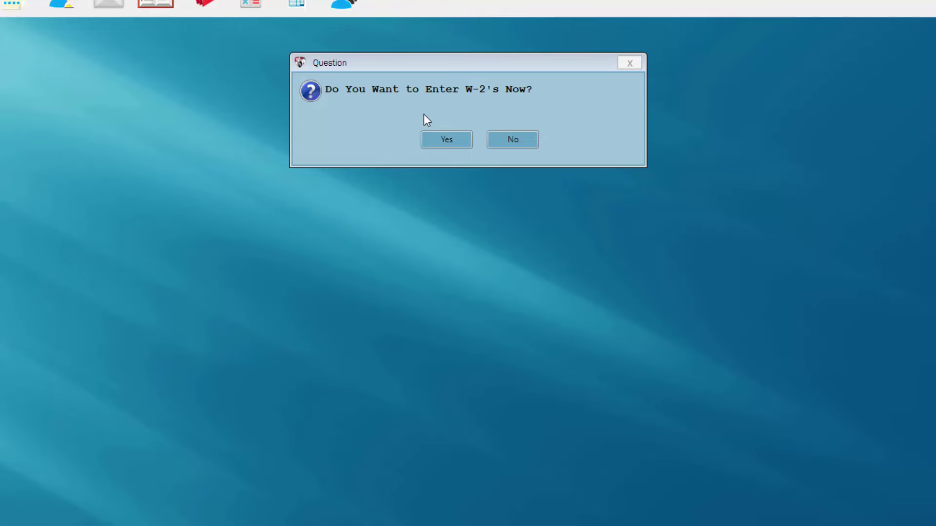
left_click(432, 141)
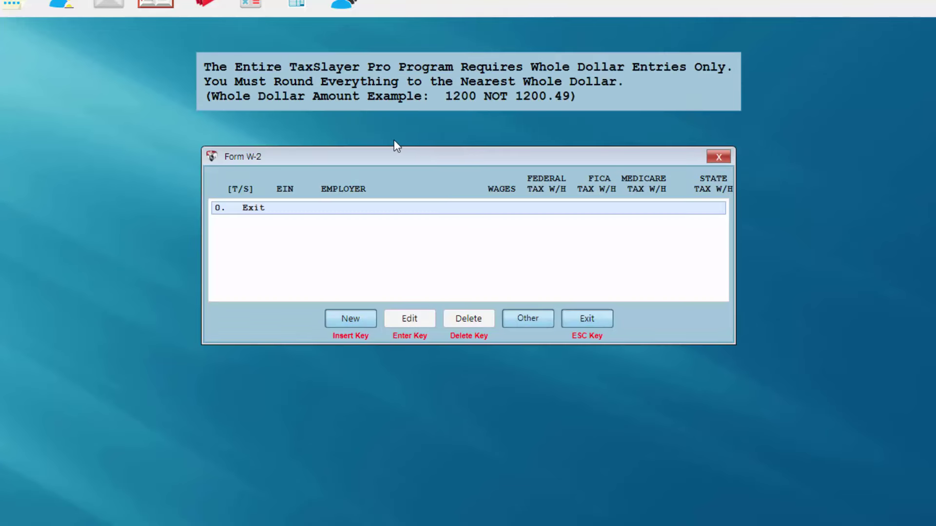
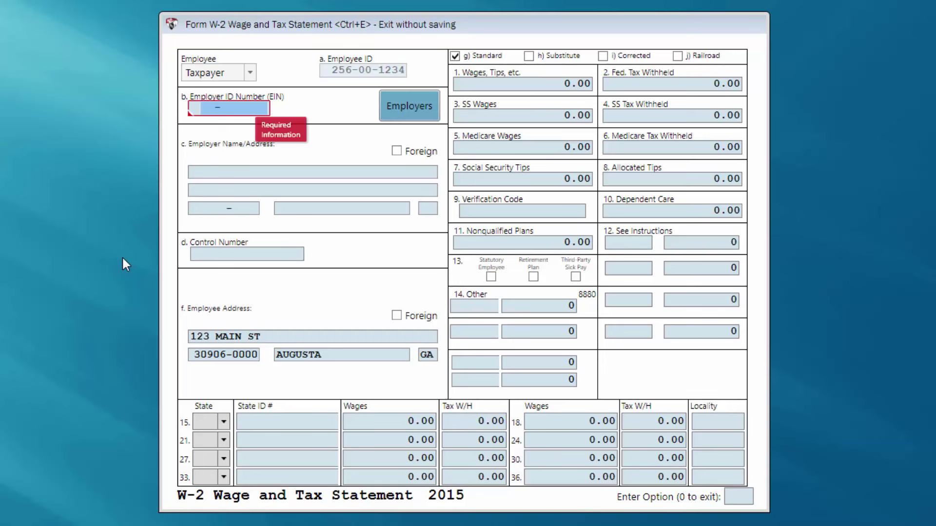
Enter the employer's EIN so TAXSLAYER's Evans, GA name and address fill in from the saved list.
type("589876543")
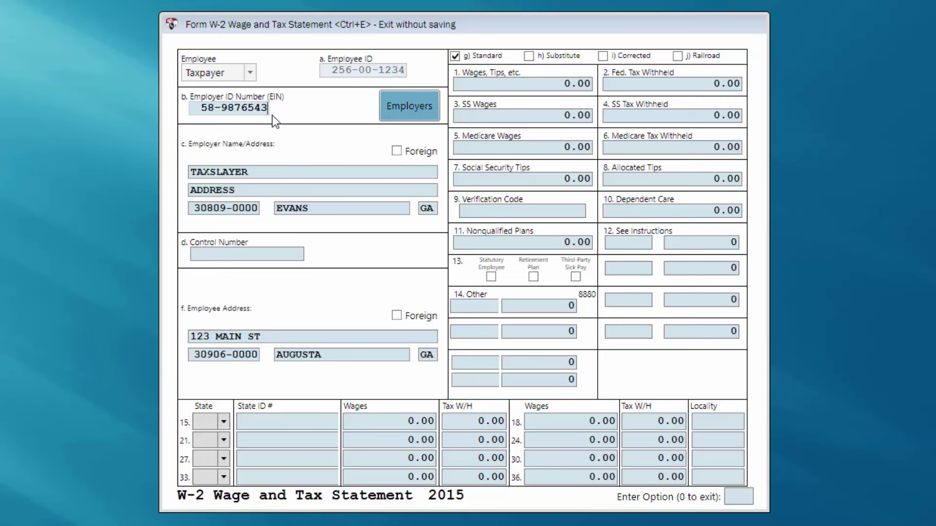
left_click(406, 114)
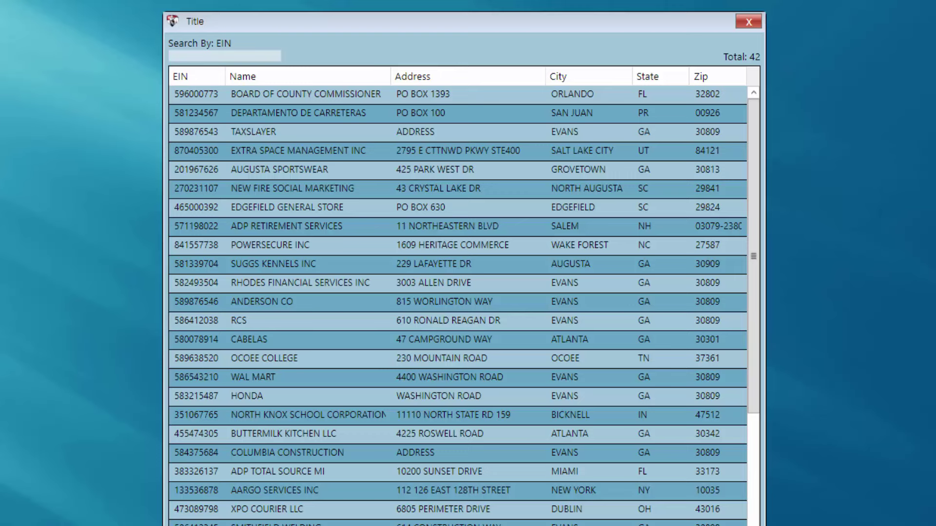
key("Return")
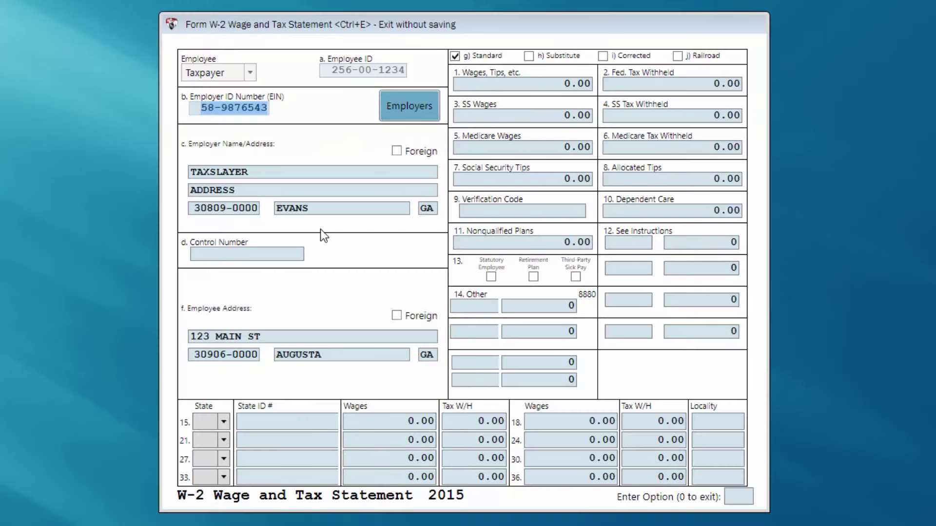
Enter 26000 as box 1 wages and 1500 as box 2 federal tax withheld.
left_click(547, 83)
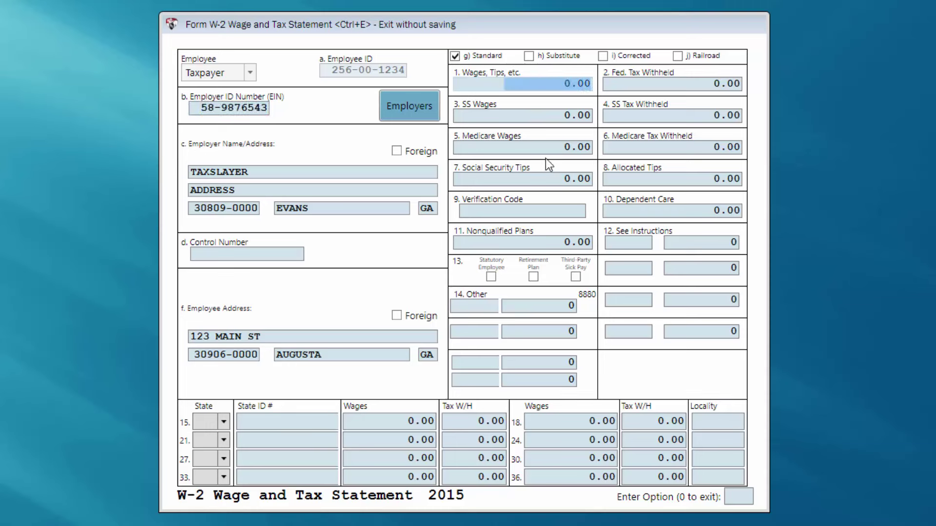
type("26000 .")
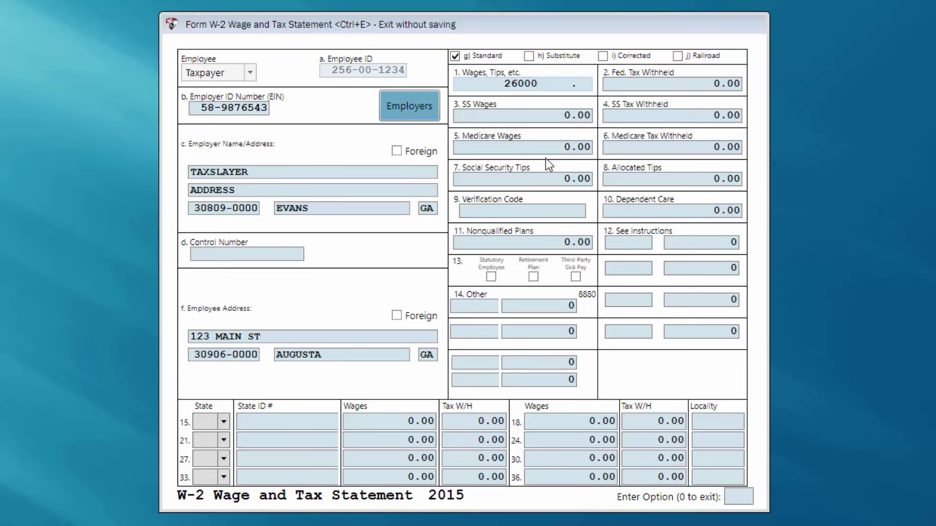
key("Tab")
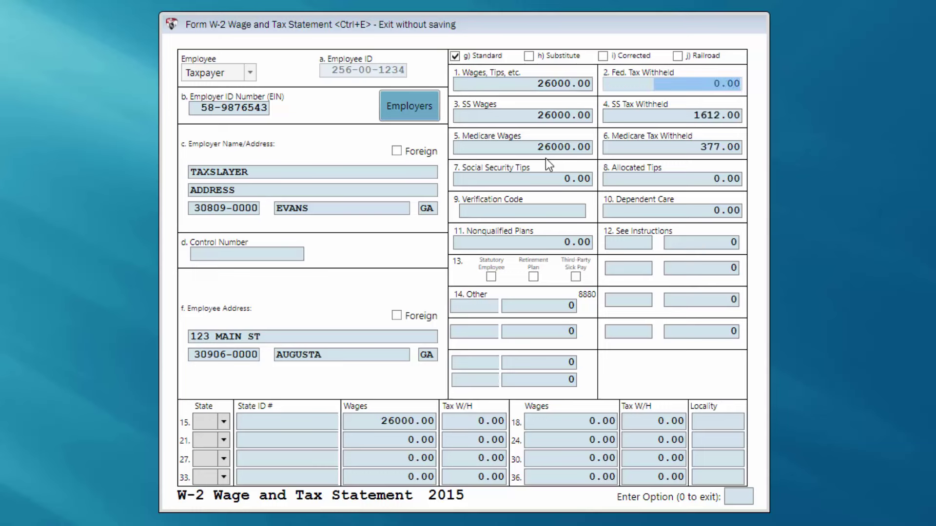
type("1500 .")
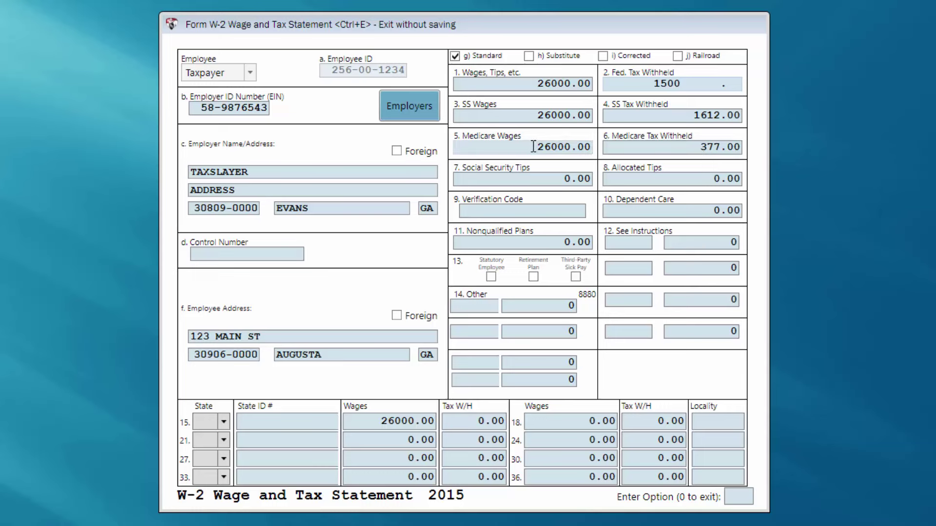
left_click(533, 147)
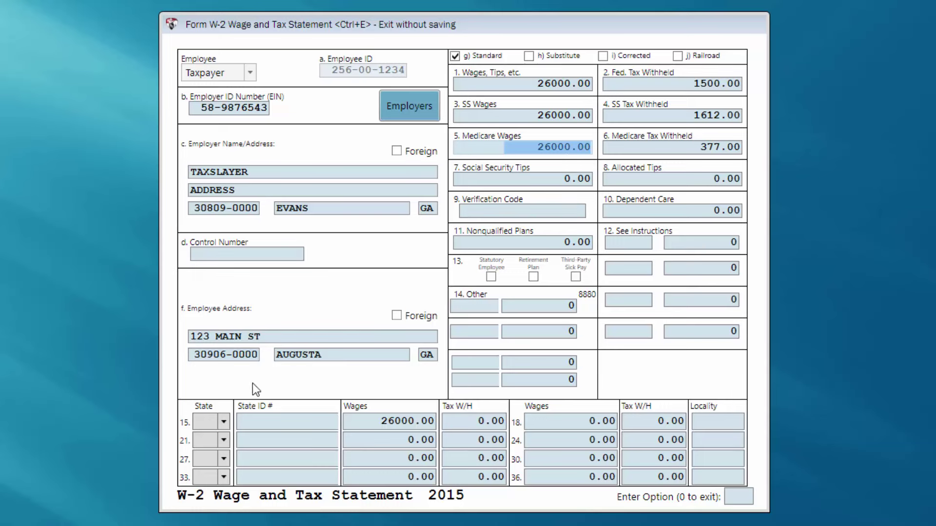
Set the line 15 state to GA and enter 800 as Georgia tax withheld.
left_click(223, 422)
left_click(222, 421)
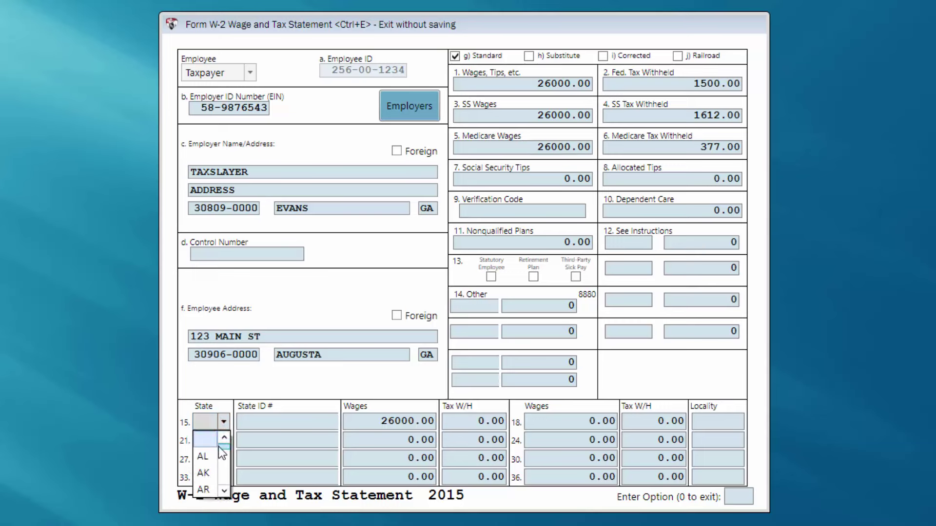
scroll(222, 452, "down", 3)
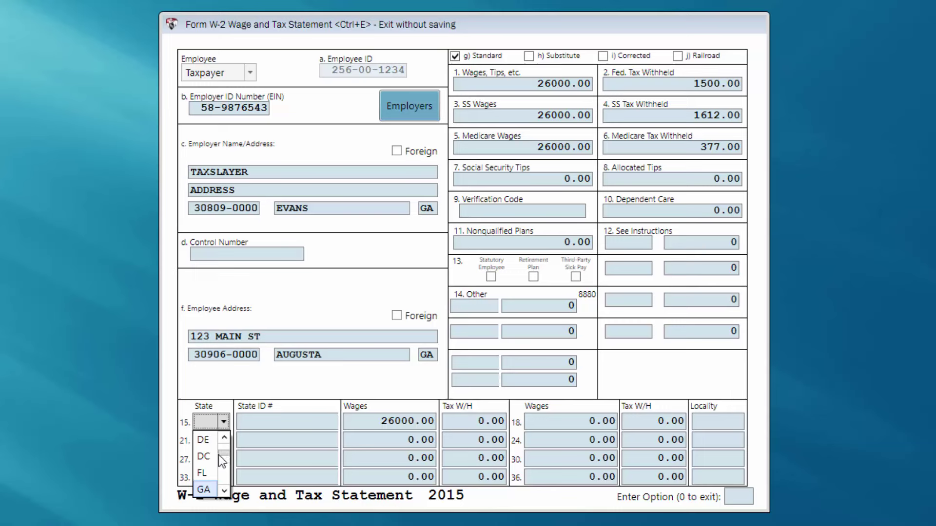
left_click(215, 490)
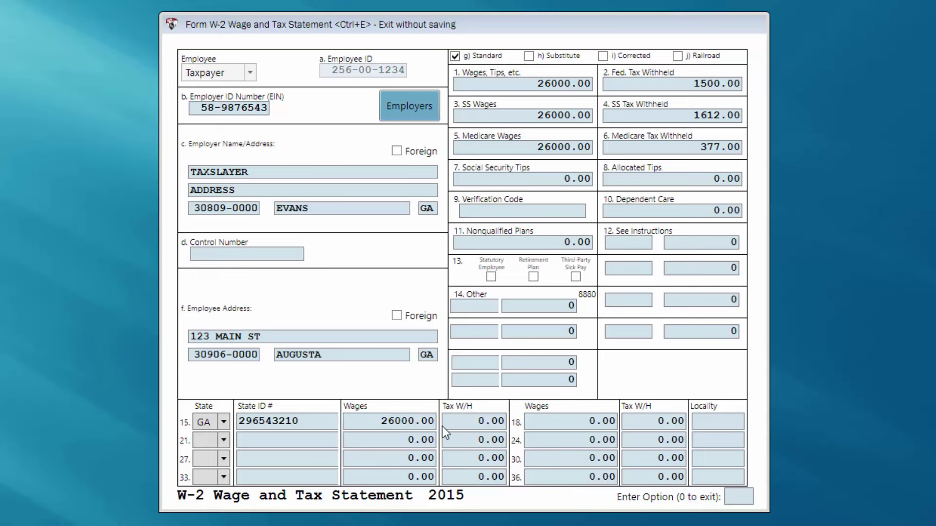
left_click(466, 423)
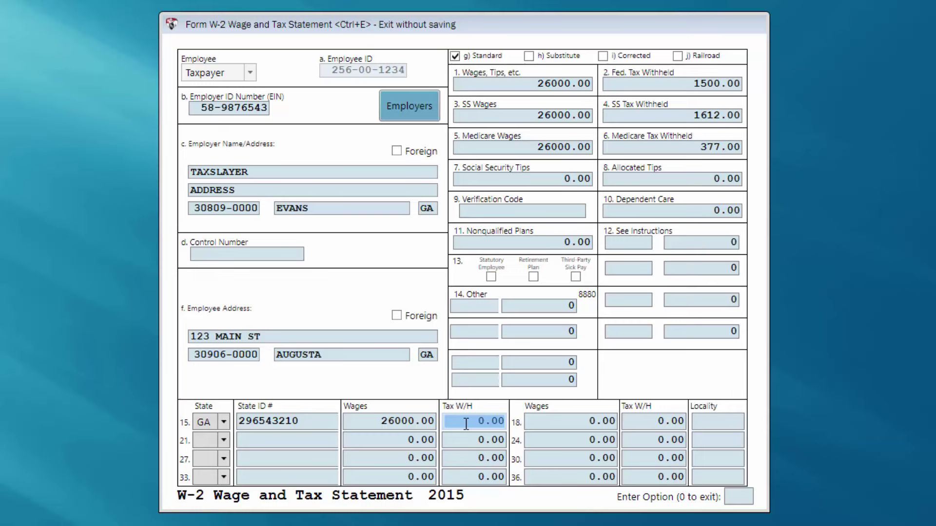
type("800  .")
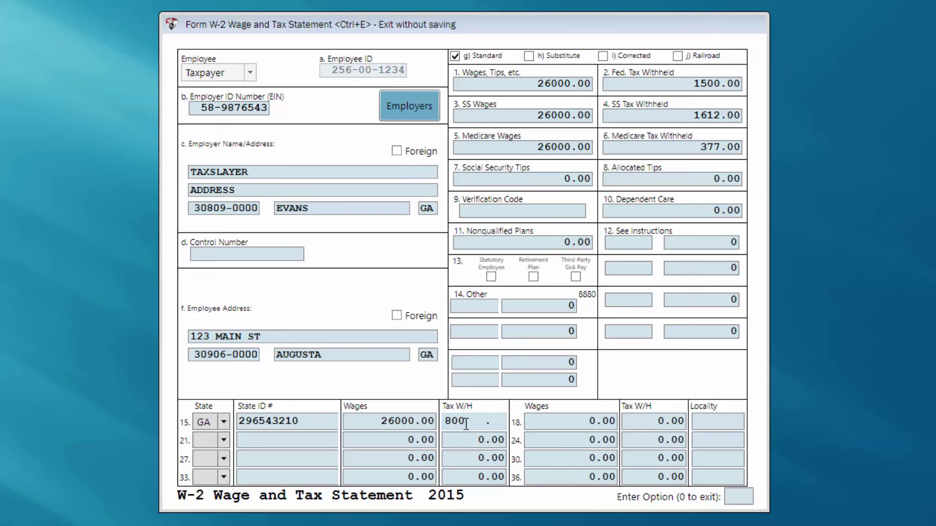
key("Return")
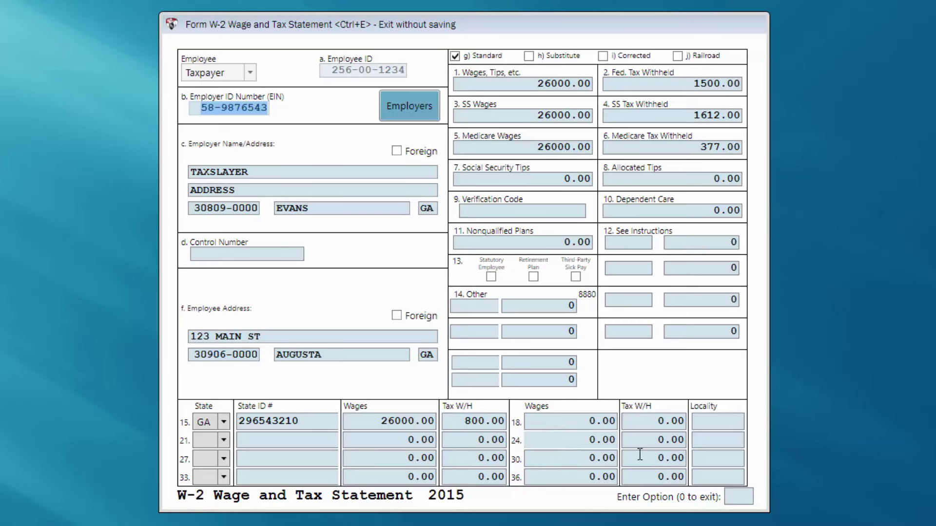
left_click(730, 496)
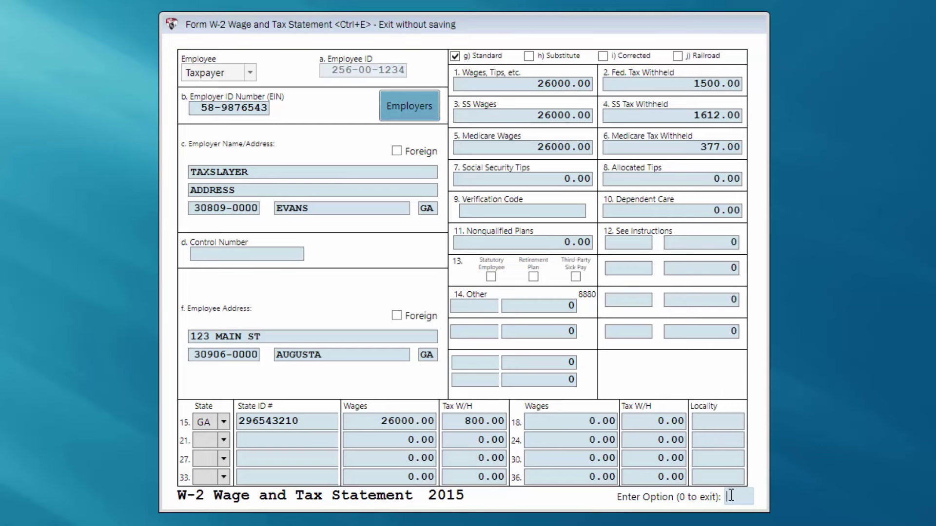
Save the TAXSLAYER W-2 with option 0 and exit its summary to the Income Menu.
type("0")
key("Return")
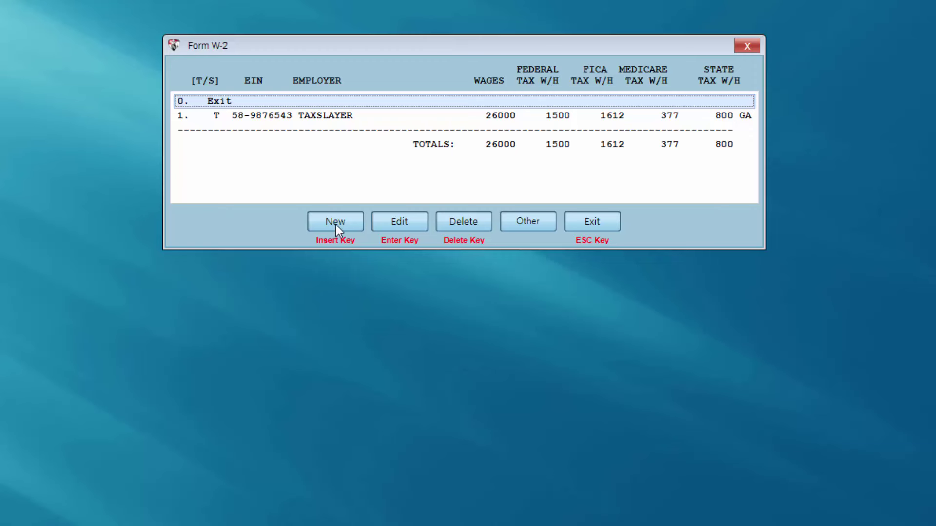
left_click(343, 121)
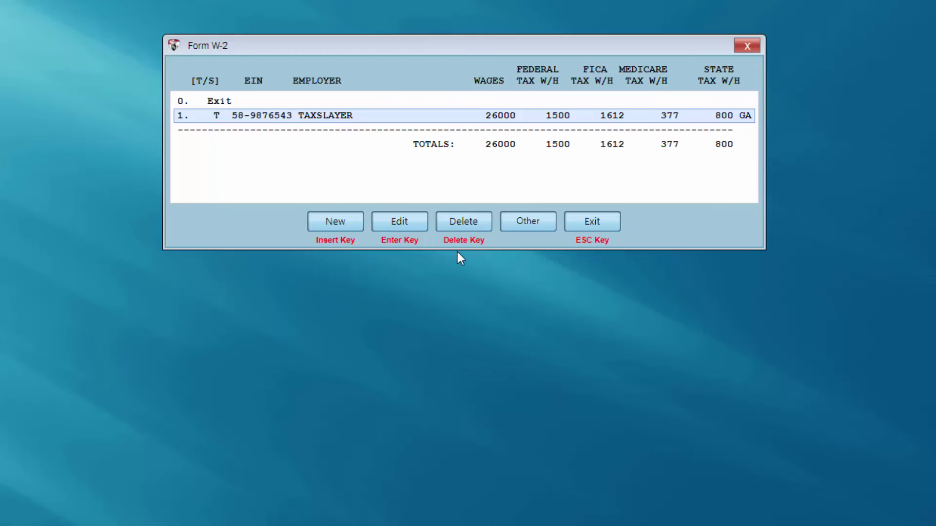
left_click(582, 224)
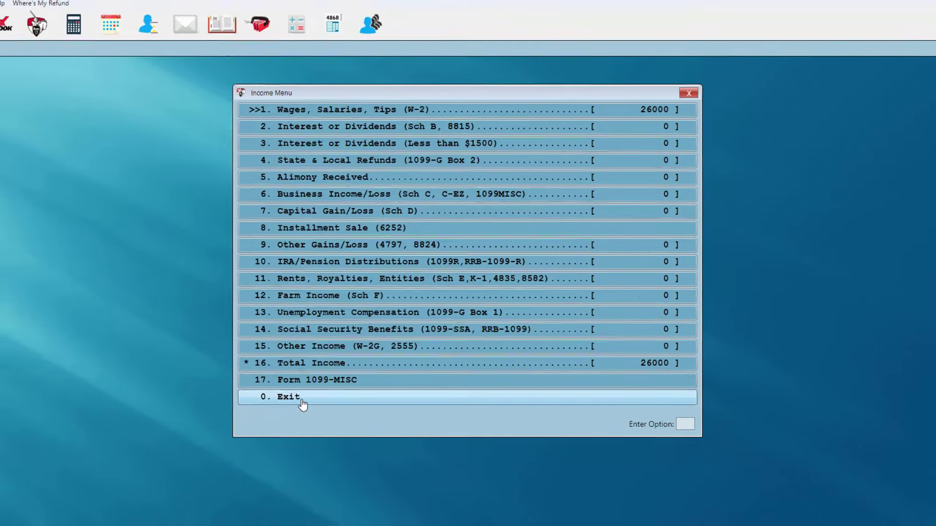
Exit the Income Menu to reach the Form 8867 EIC Checklist Menu.
left_click(279, 424)
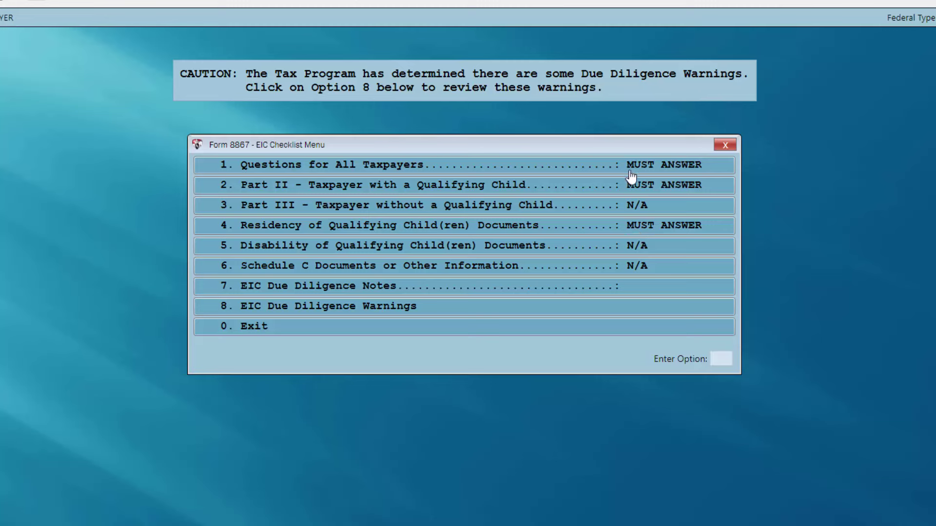
Start the questions for all taxpayers and save an EIC due diligence note.
left_click(572, 171)
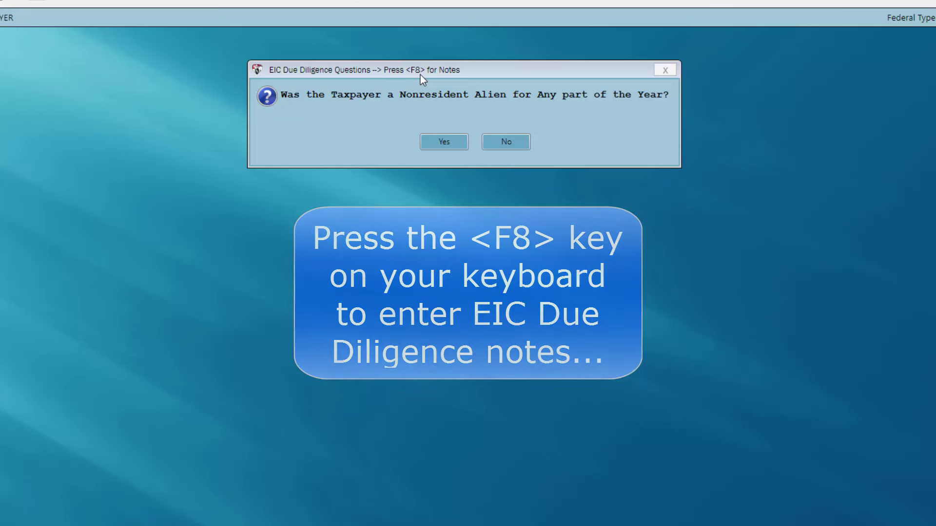
key("F8")
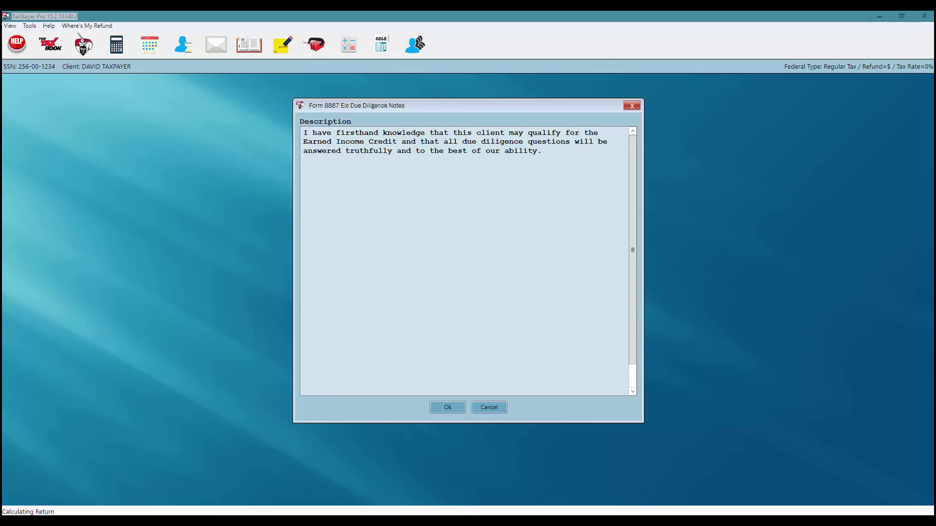
left_click(447, 408)
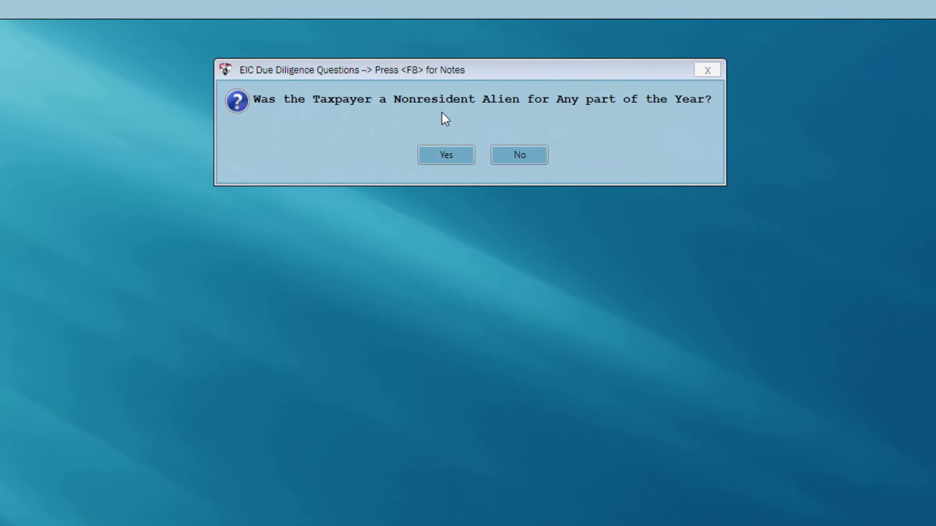
Answer No to the nonresident-alien and qualifying-child questions, then confirm the four due diligence items.
left_click(505, 164)
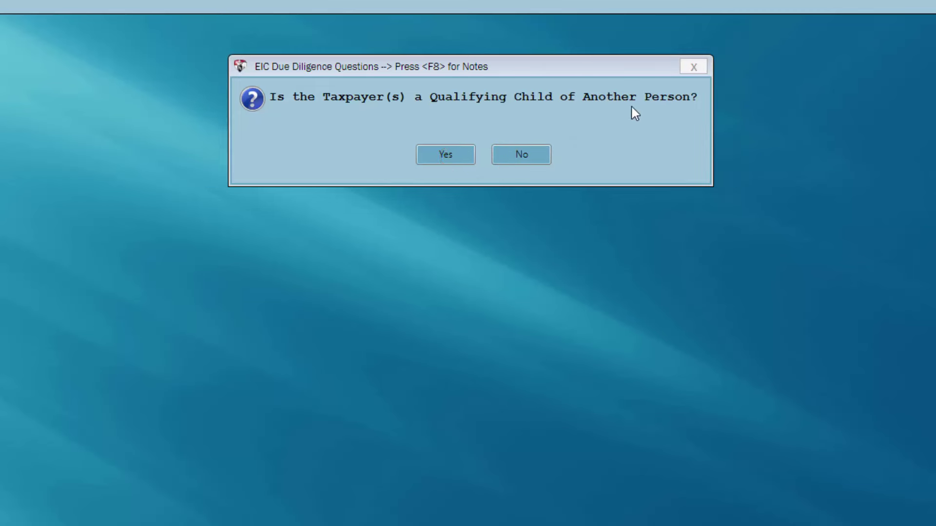
left_click(524, 162)
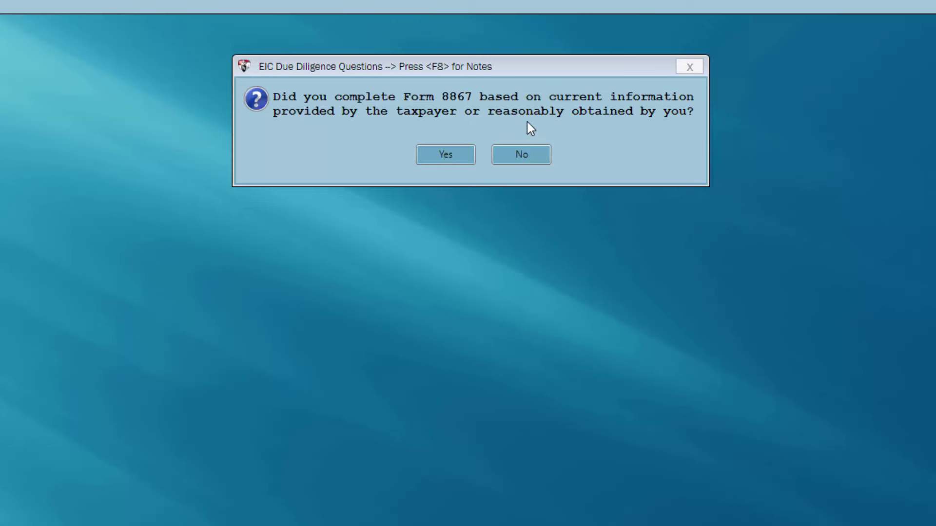
left_click(447, 157)
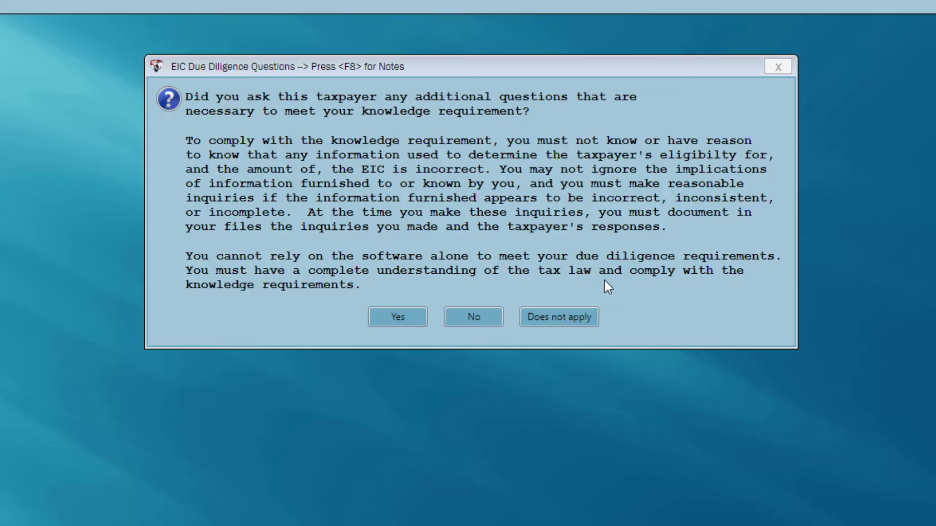
left_click(398, 318)
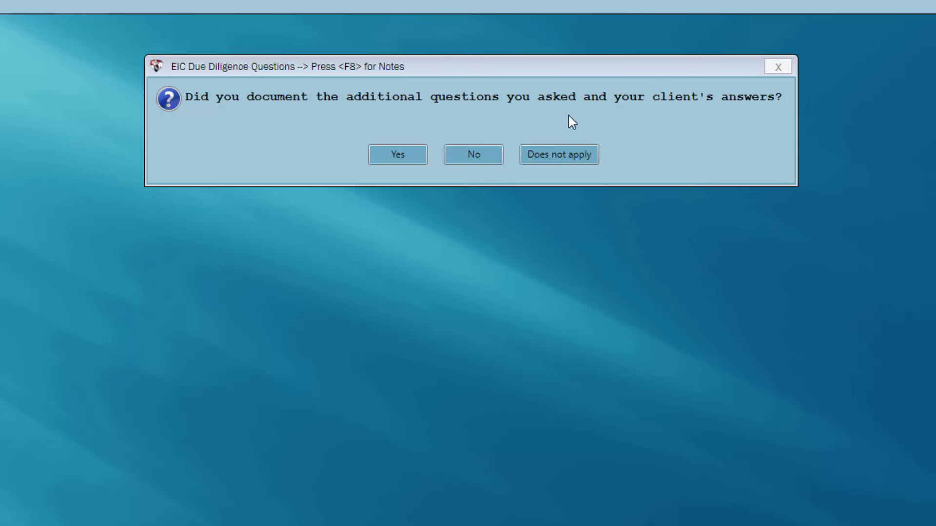
left_click(398, 155)
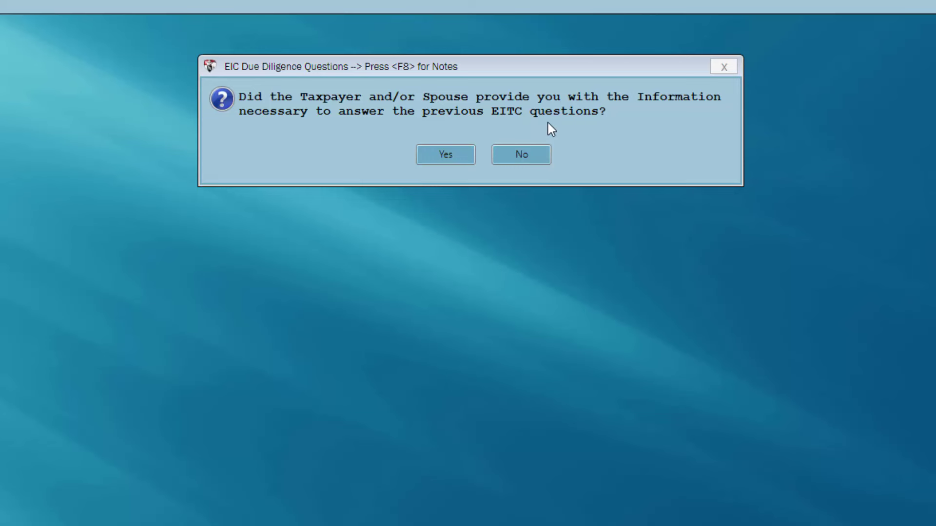
left_click(445, 156)
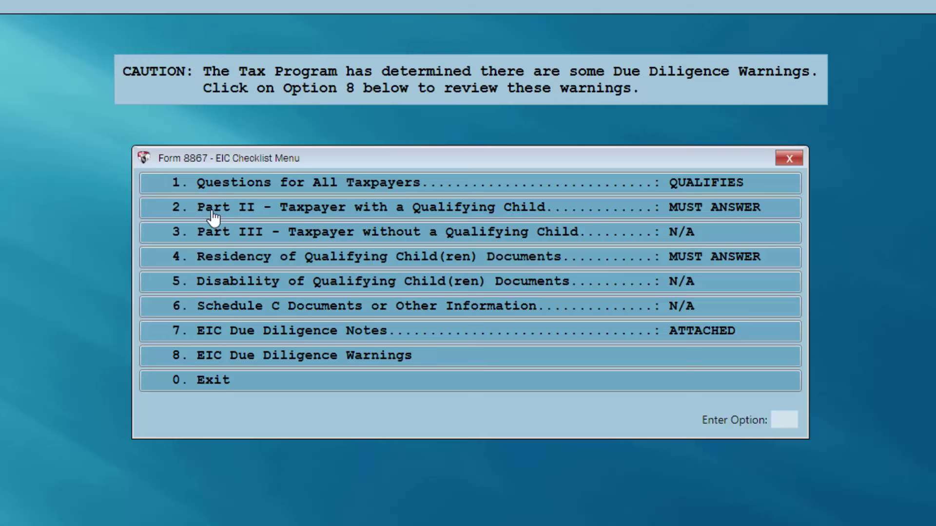
In Part II, answer No to the child qualifying another person.
left_click(406, 214)
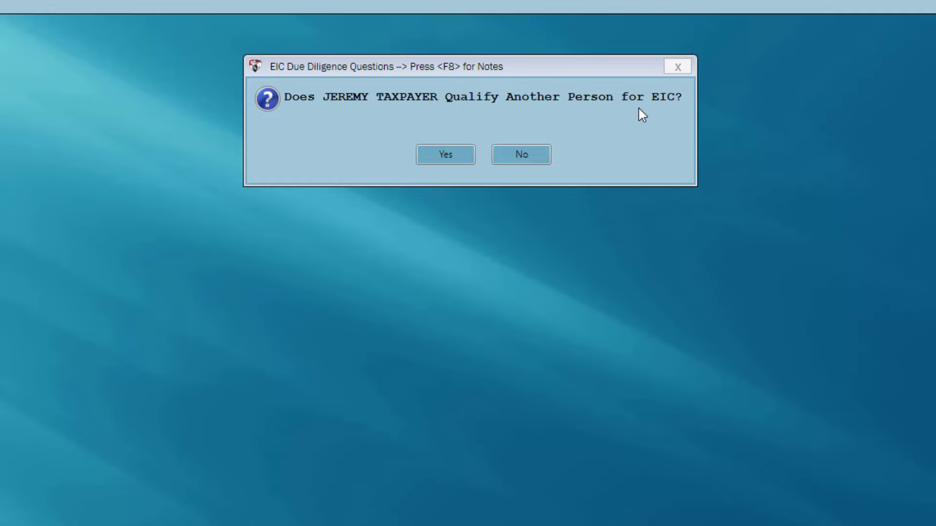
left_click(517, 166)
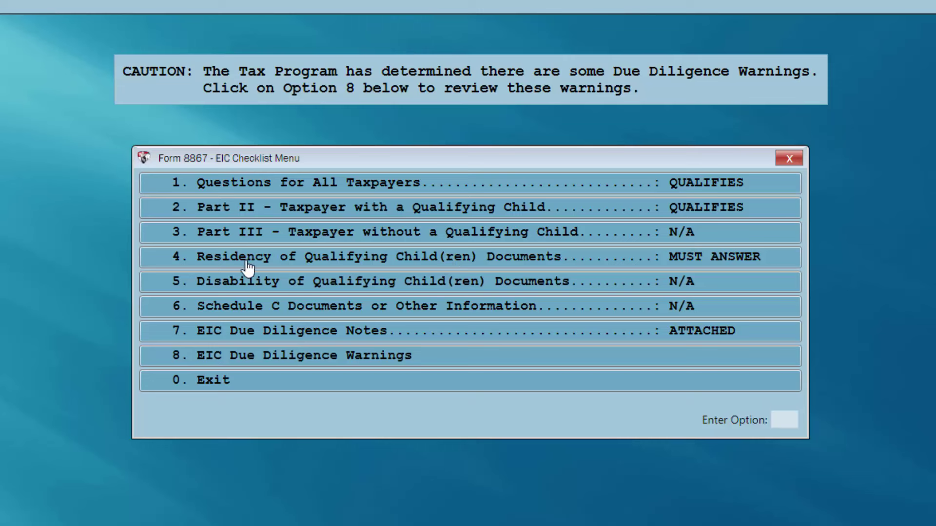
Record school records as the child's residency document and acknowledge the IRS retention notice.
left_click(412, 264)
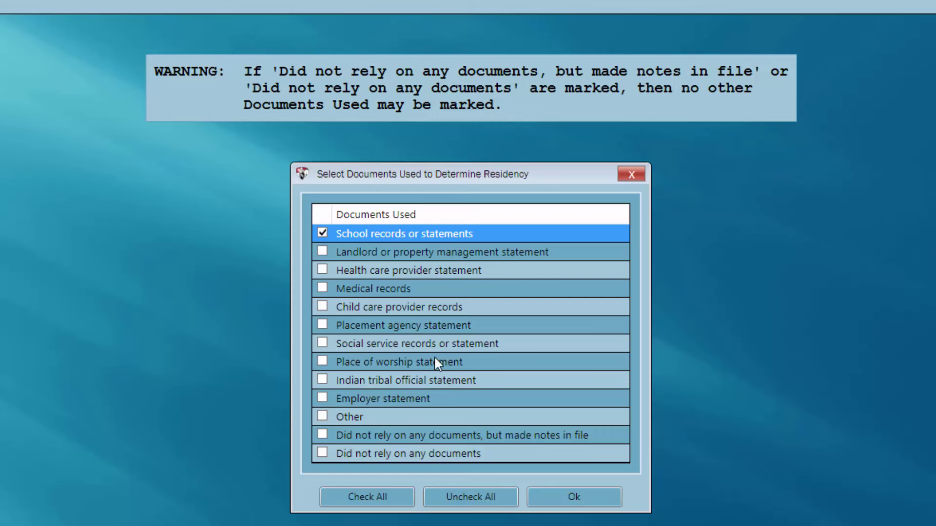
left_click(554, 496)
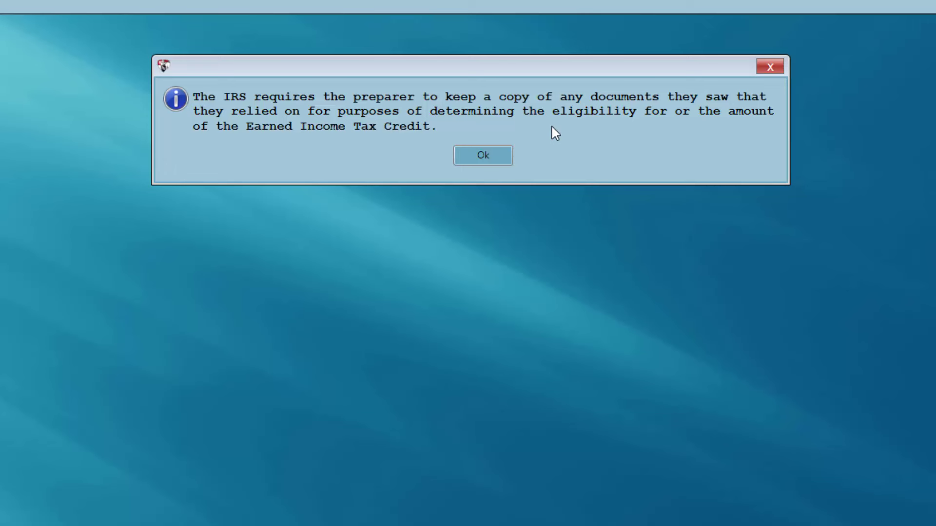
left_click(477, 160)
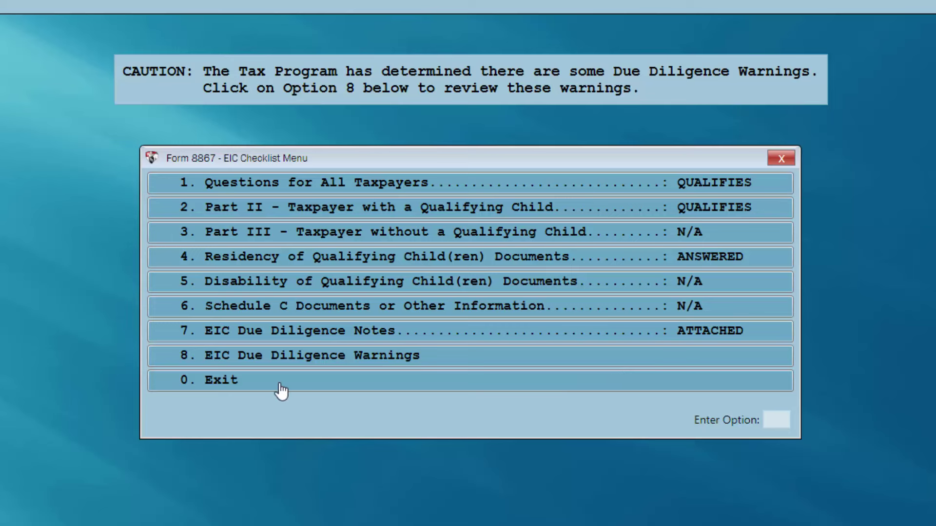
Exit the checklist and EIC screens, close Personal Information, and review Form 1040's $4,586 refund.
left_click(261, 385)
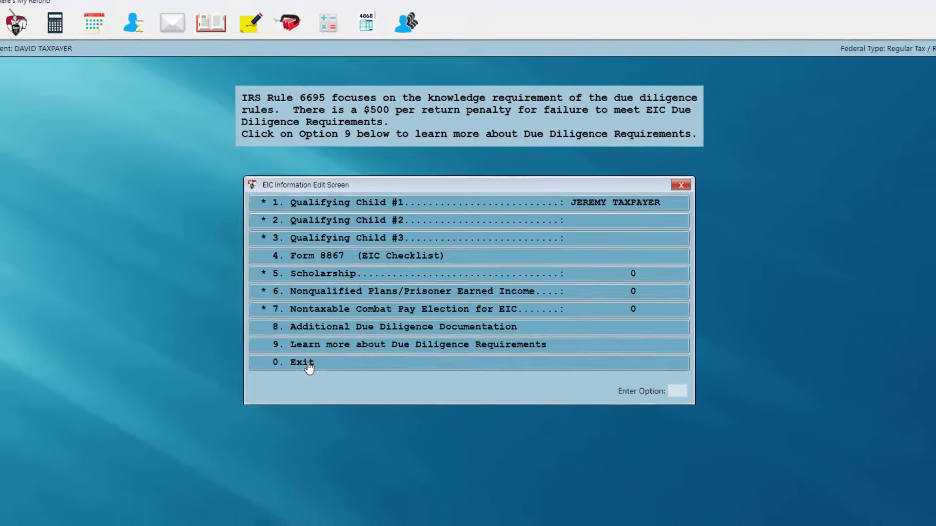
left_click(296, 381)
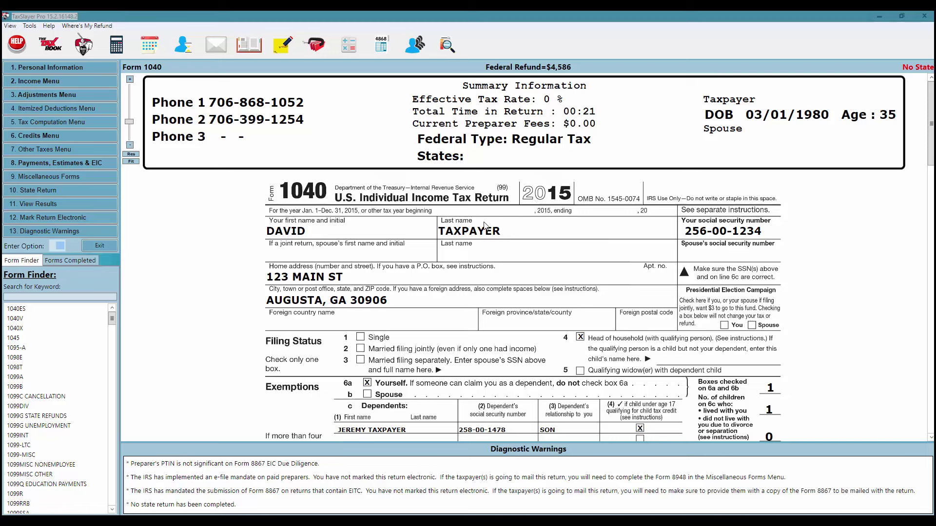
left_click(472, 236)
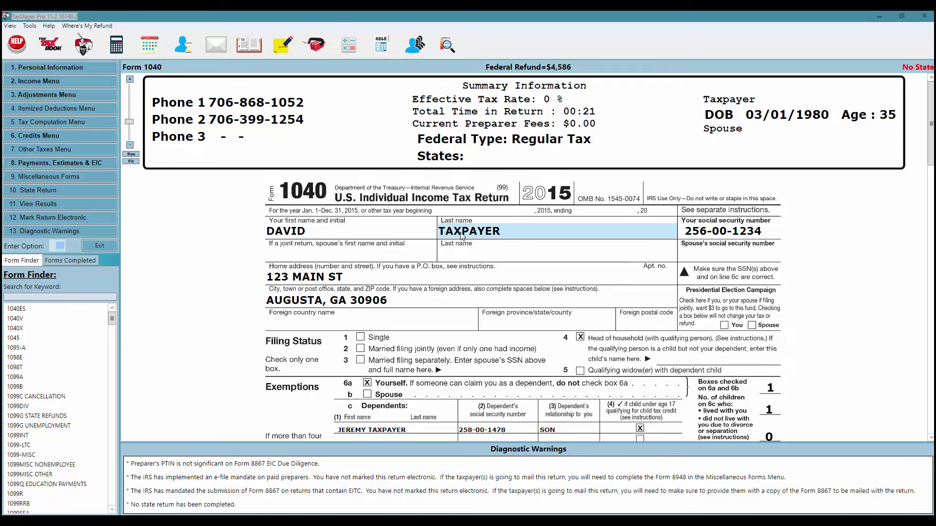
double_click(462, 235)
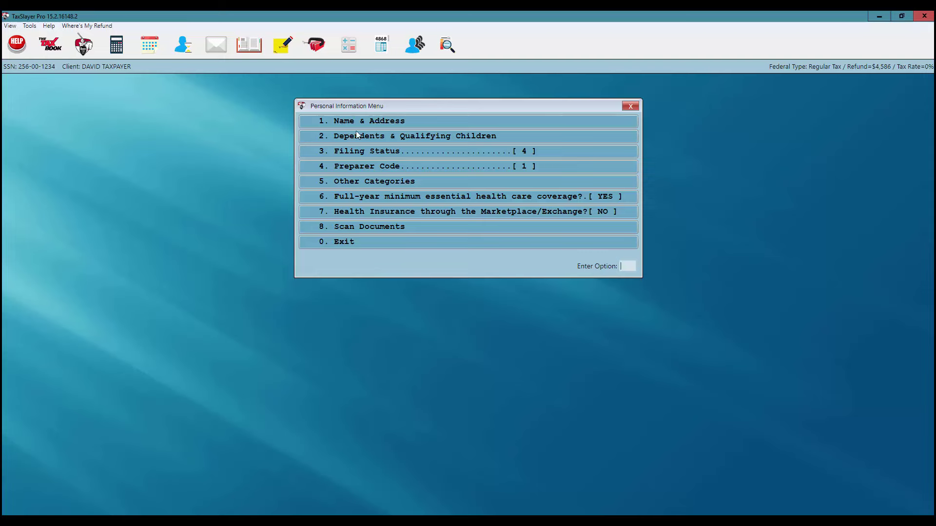
left_click(353, 243)
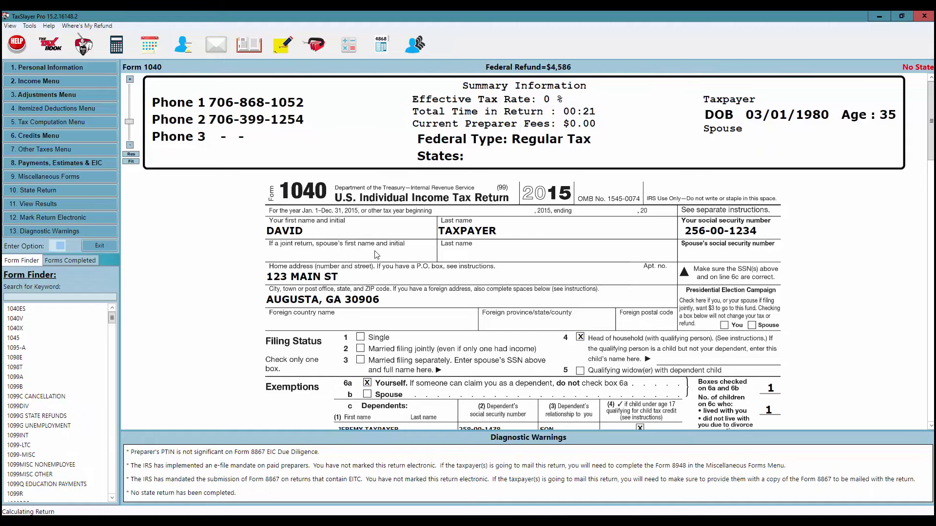
scroll(534, 303, "down", 3)
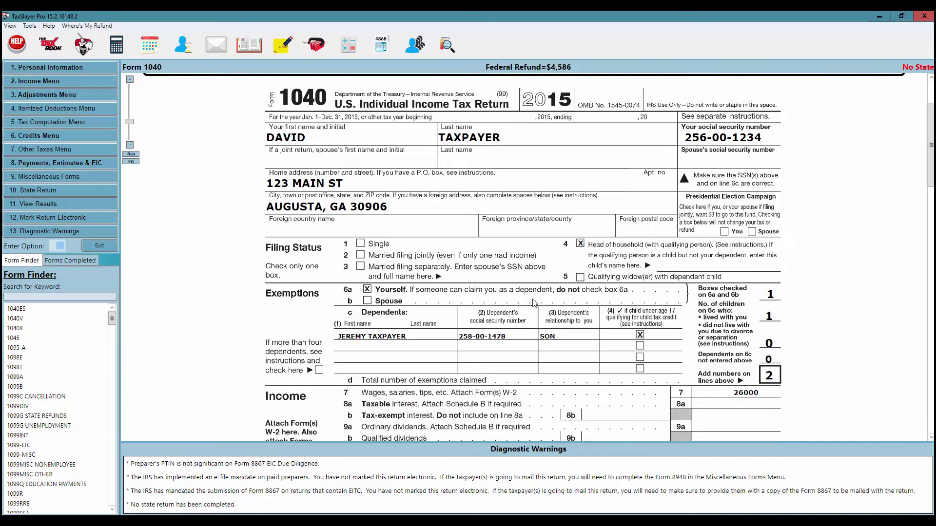
scroll(534, 303, "down", 2)
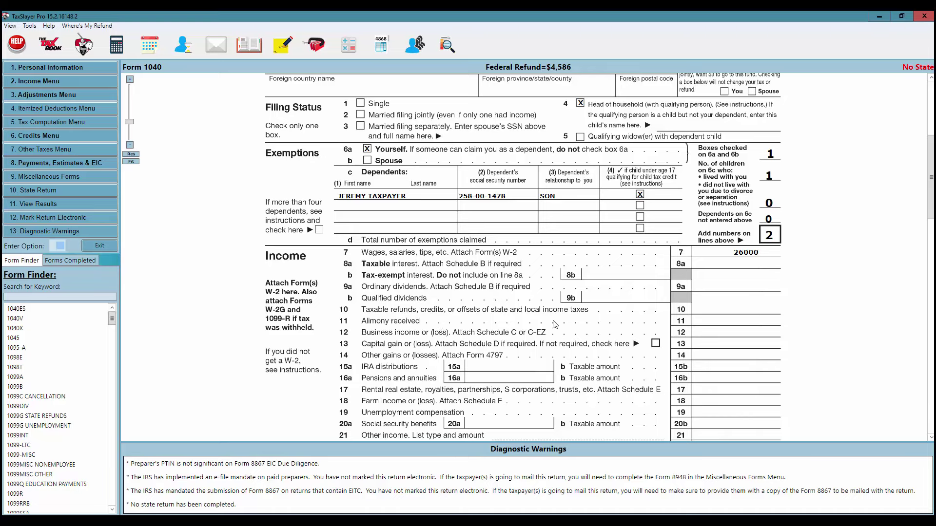
left_click(725, 321)
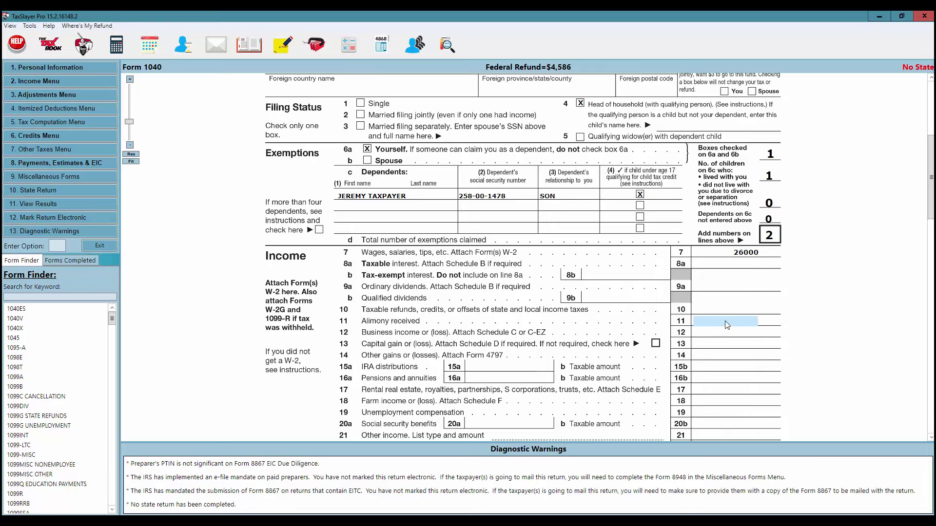
double_click(724, 321)
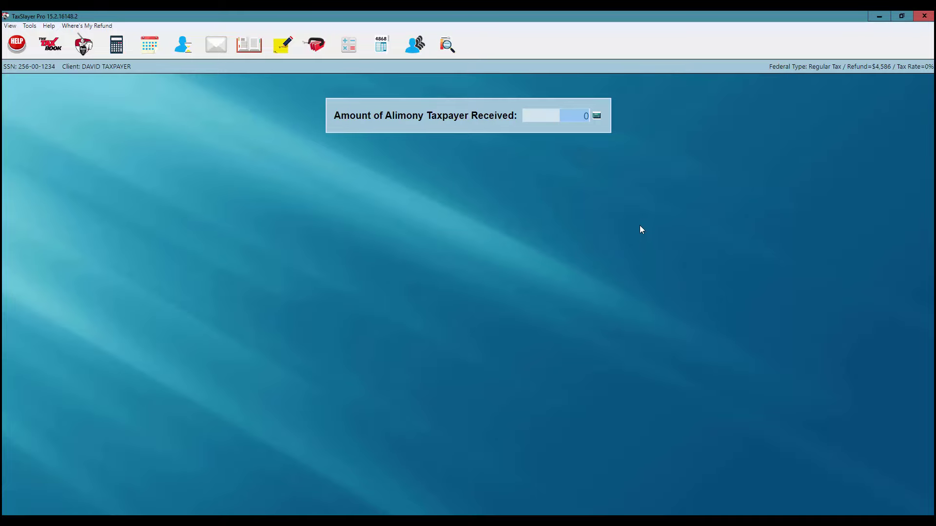
key("Return")
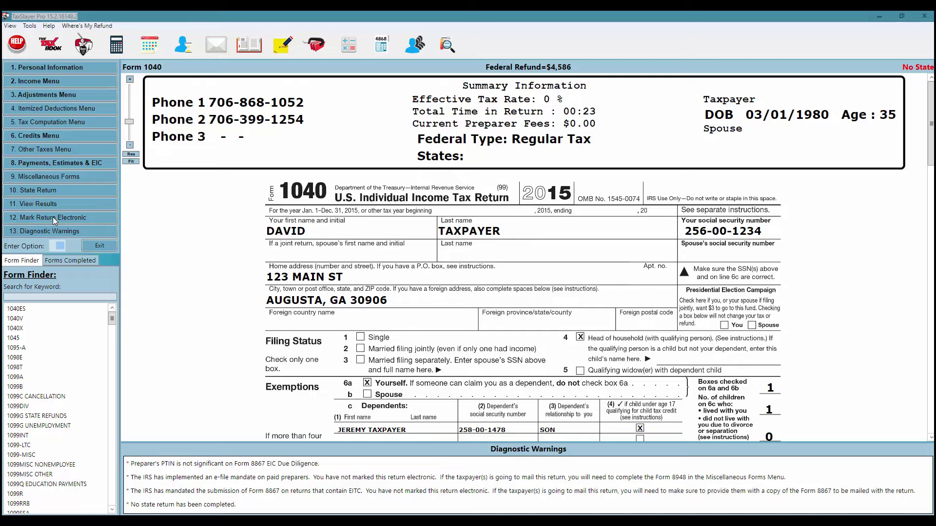
Mark the return as Electronic Mailed e-file, exit Practitioner PIN, and decline viewing Form 8879.
left_click(53, 218)
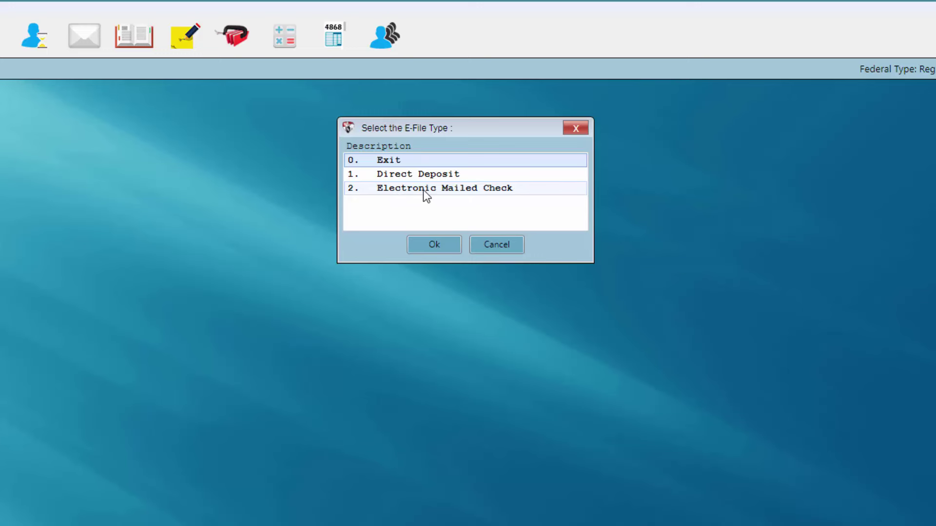
left_click(423, 189)
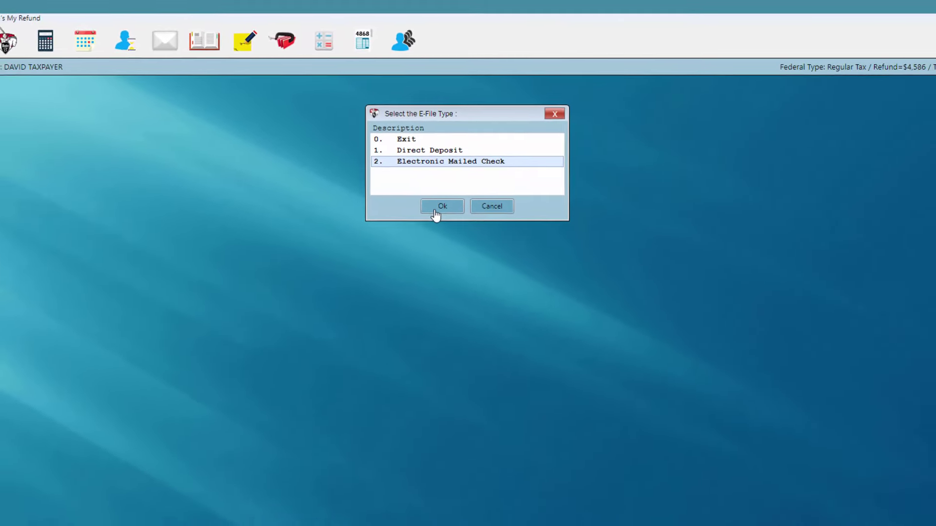
left_click(435, 218)
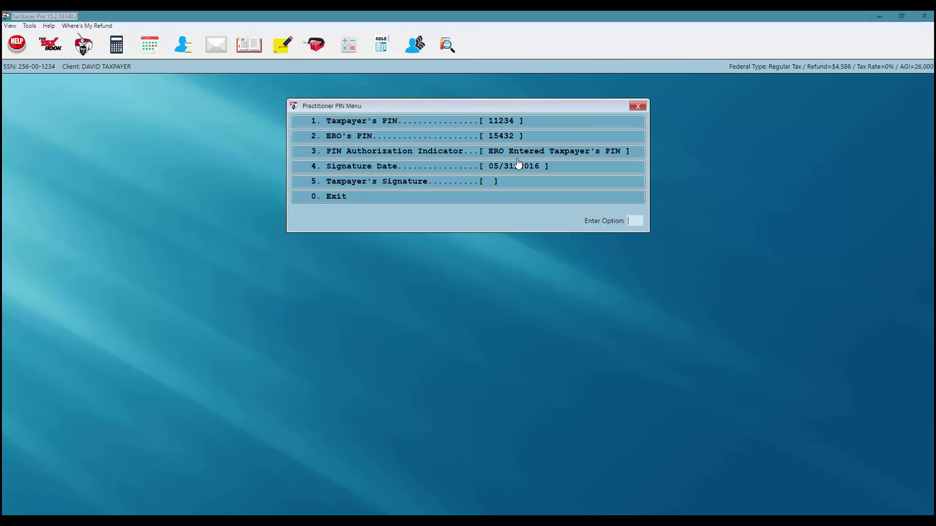
left_click(481, 200)
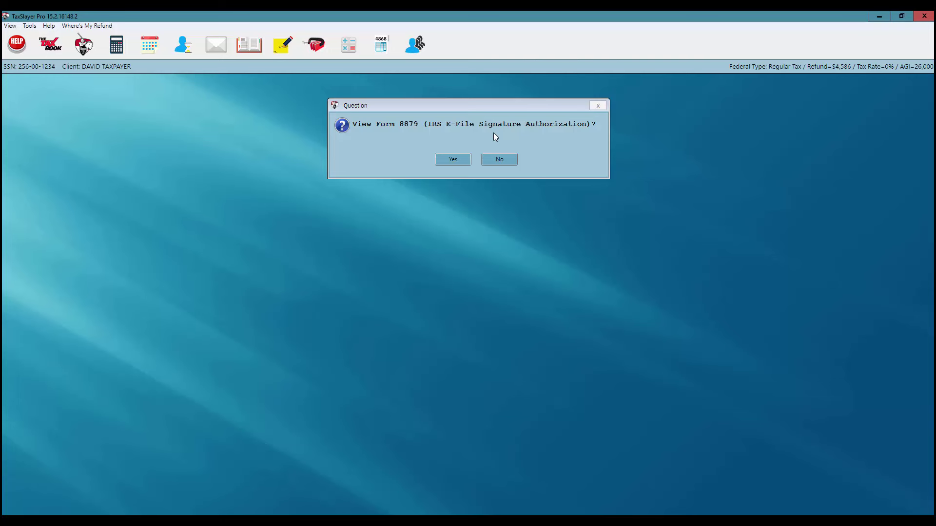
left_click(499, 160)
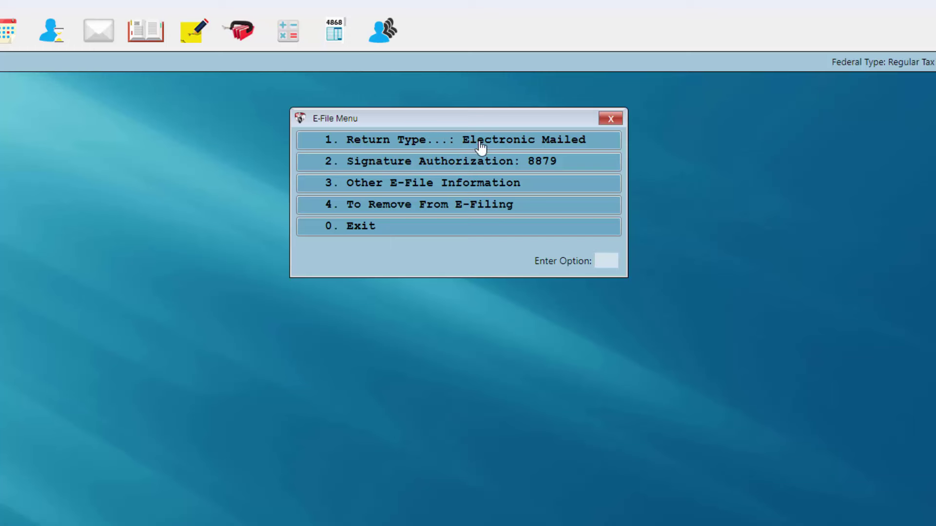
Change the federal e-file type to Electronic Mailed Check and leave the E-File Menu.
left_click(512, 146)
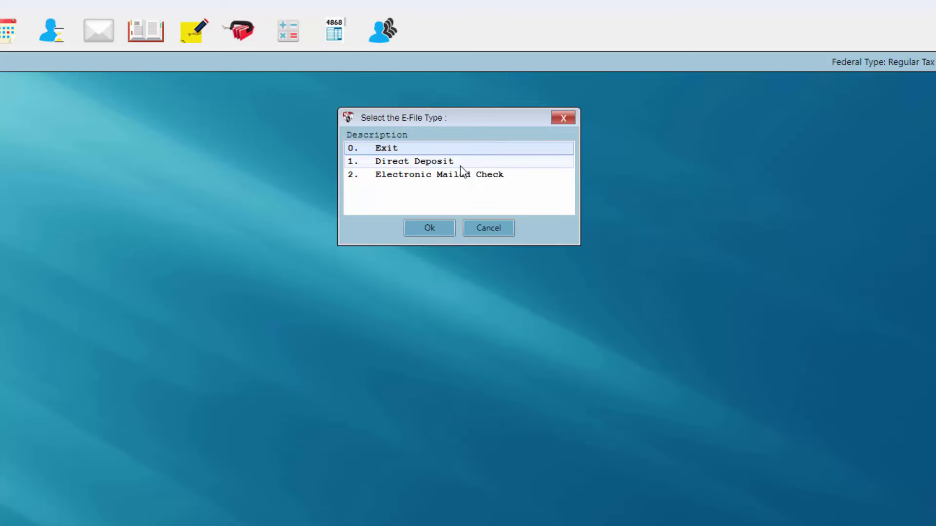
left_click(425, 175)
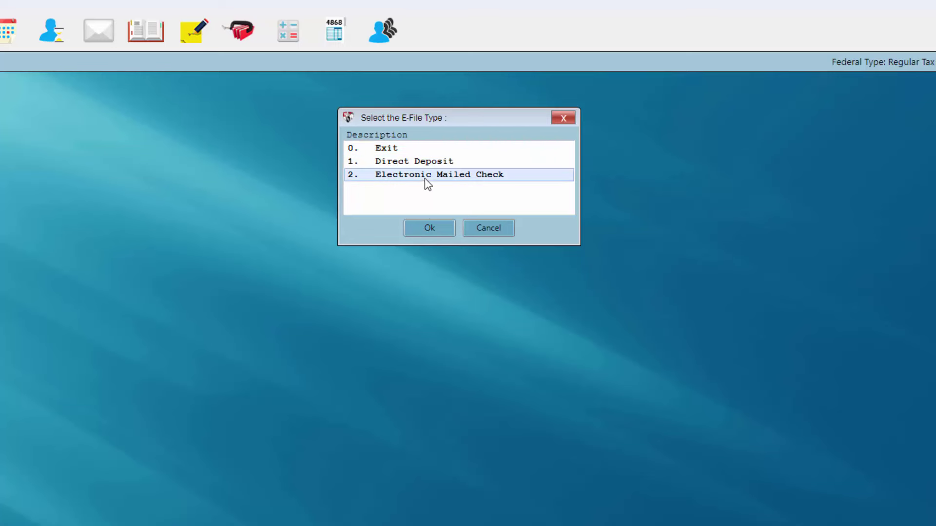
left_click(420, 229)
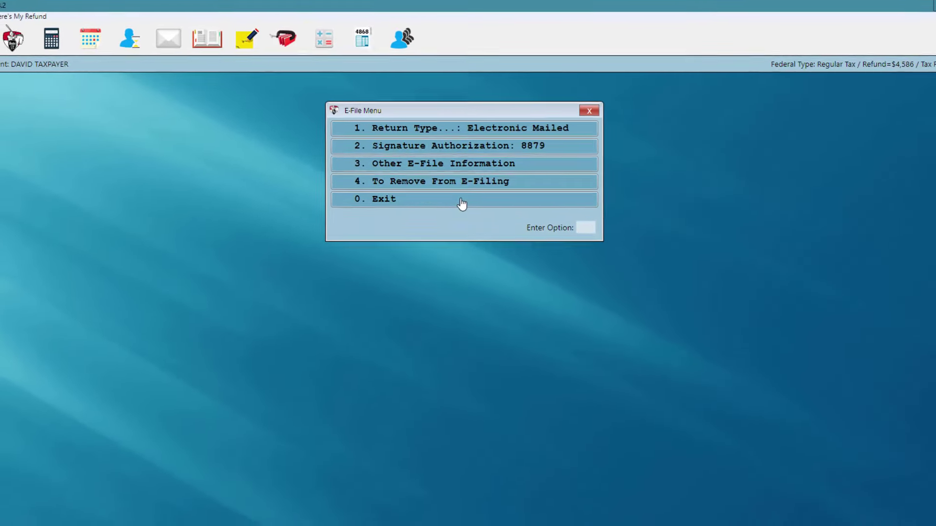
left_click(463, 196)
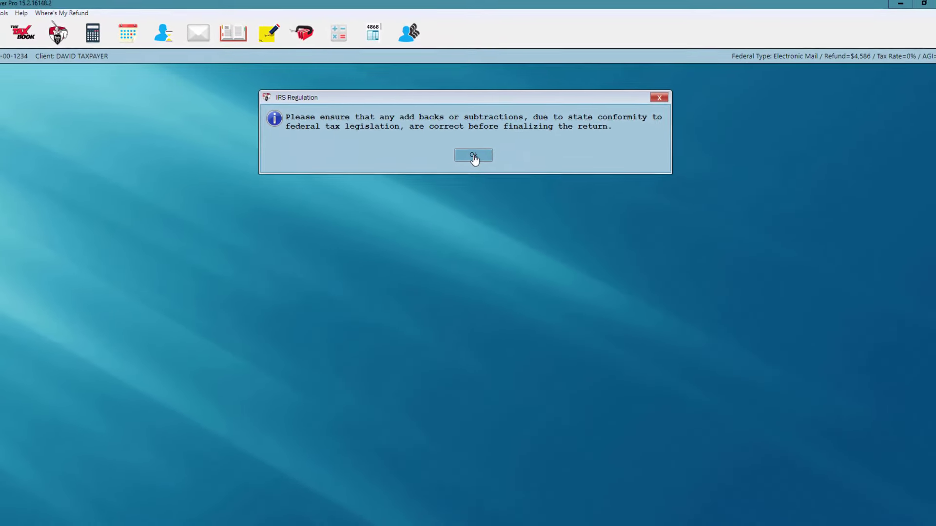
Dismiss the IRS Regulation state-conformity notice to bring up the state list.
left_click(475, 159)
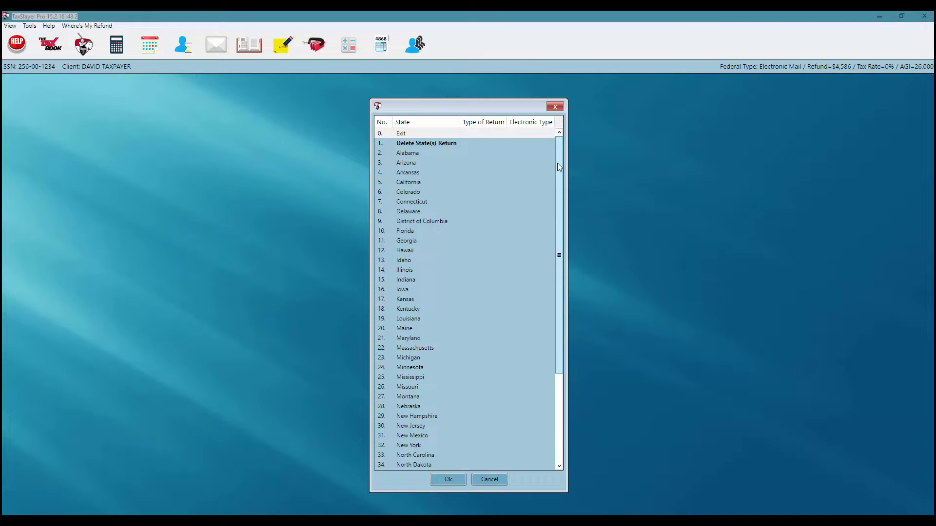
Select 11. Georgia from the state list and confirm it.
left_click_drag(557, 163, 575, 102)
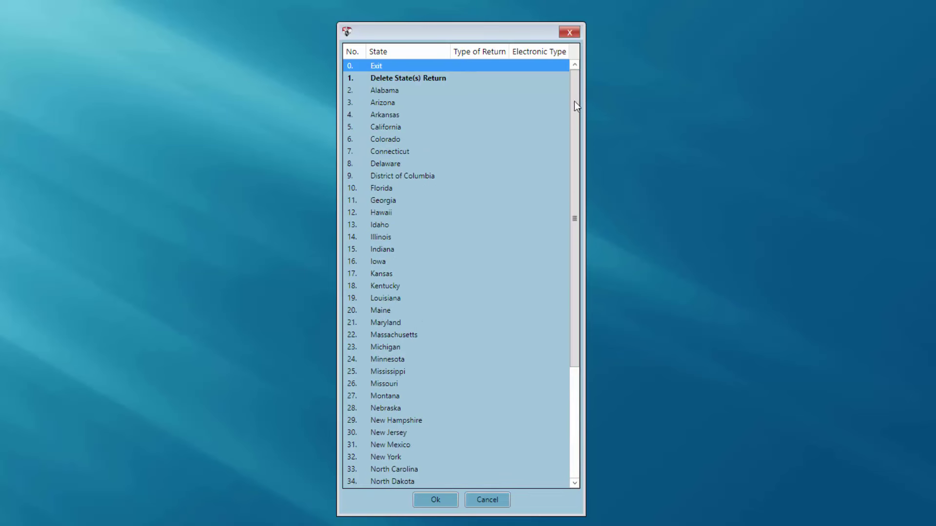
left_click(381, 201)
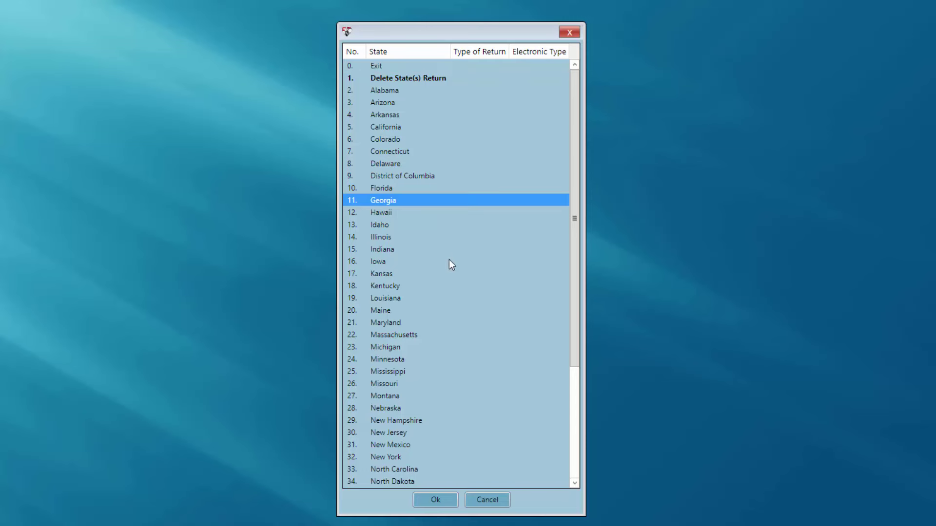
left_click(428, 501)
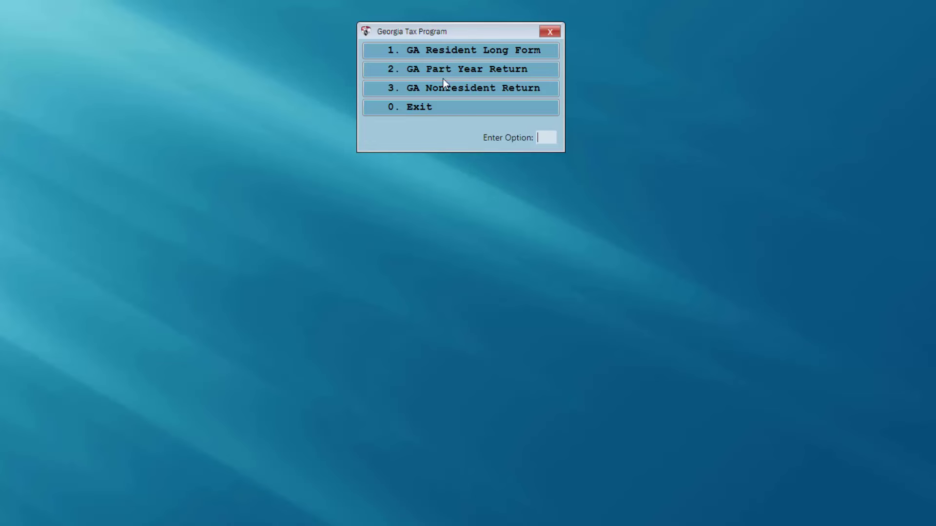
Choose GA Resident Long Form, then go to the Georgia Electronic Information Menu.
left_click(480, 55)
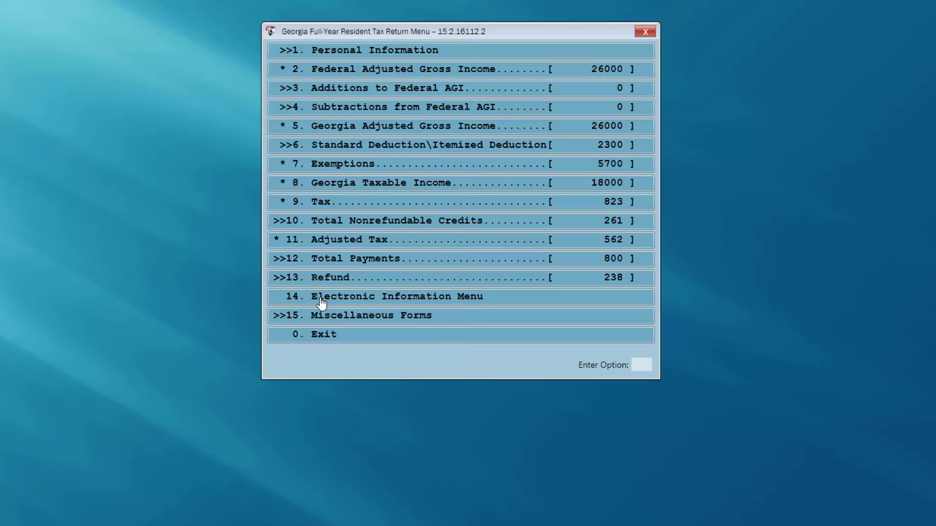
left_click(321, 299)
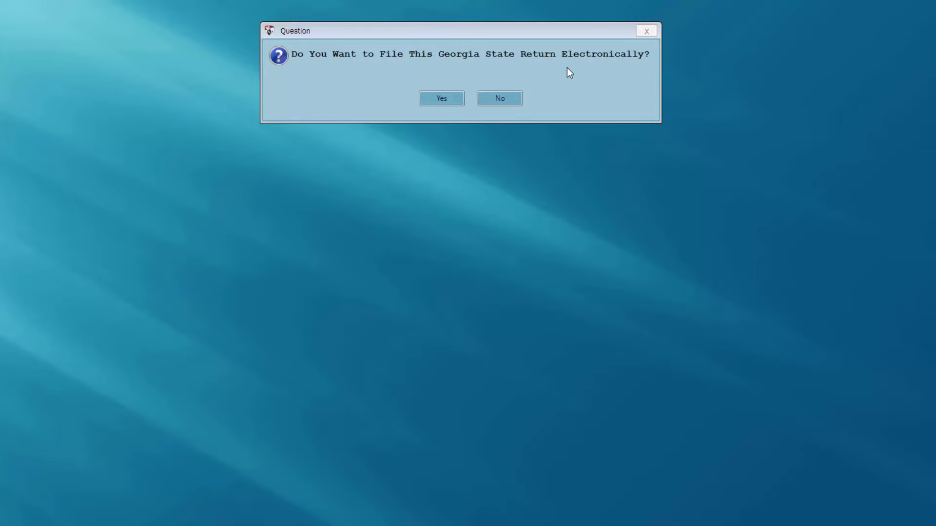
File the Georgia return electronically using Electronic Mailed Check.
left_click(444, 102)
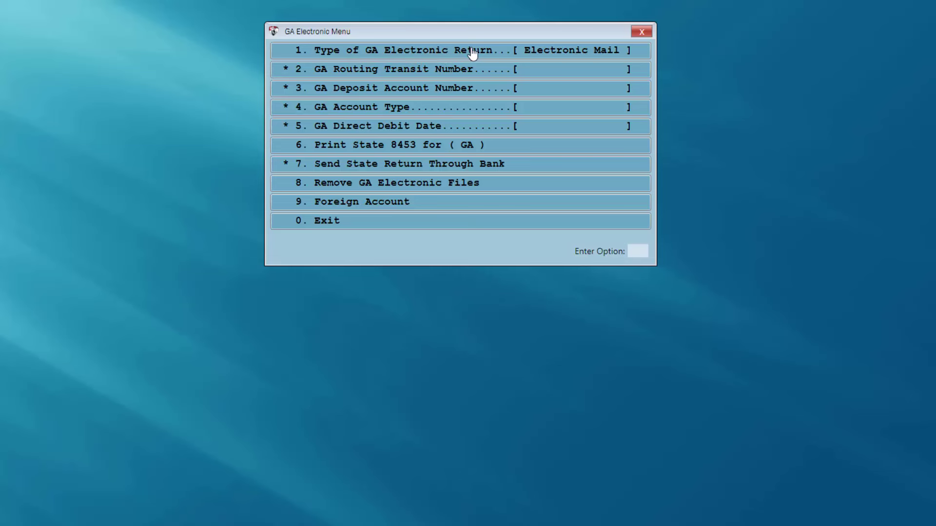
left_click(549, 55)
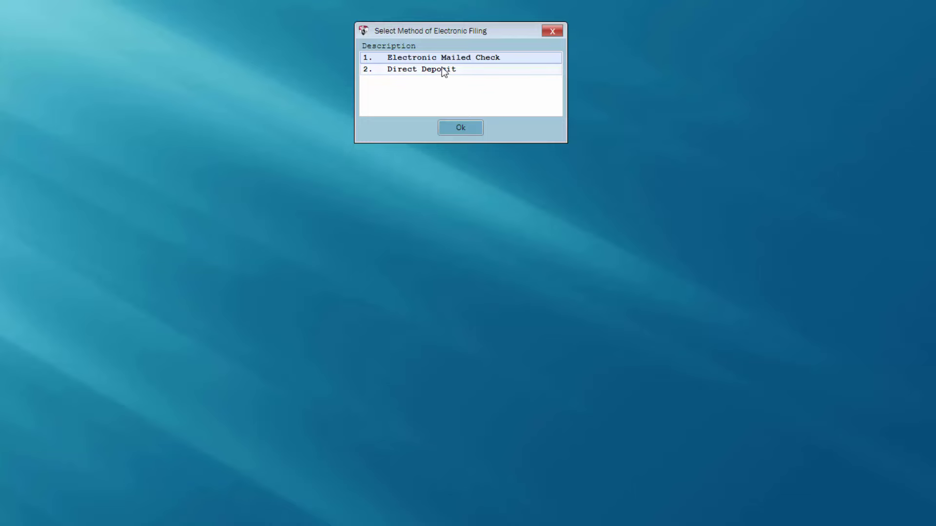
left_click(454, 129)
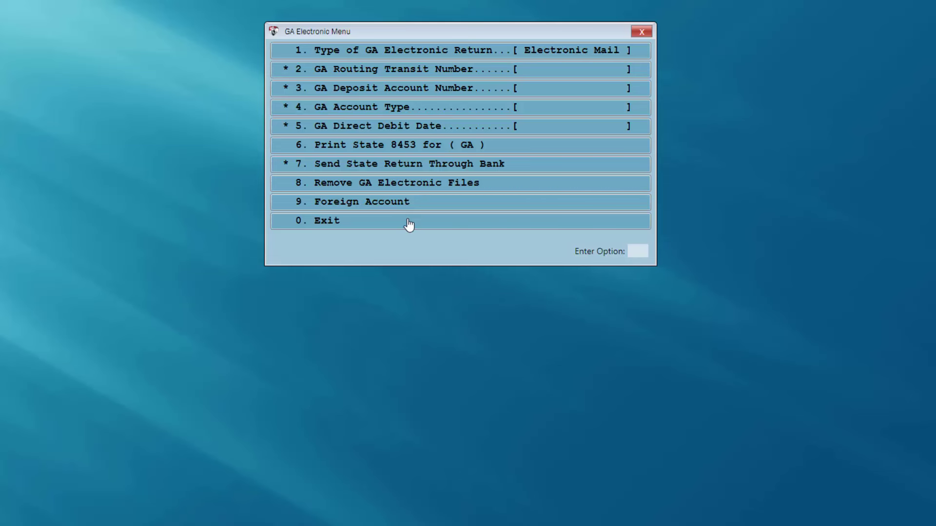
Use option 6 and decline printing GA Form 8453.
type("6")
key("Return")
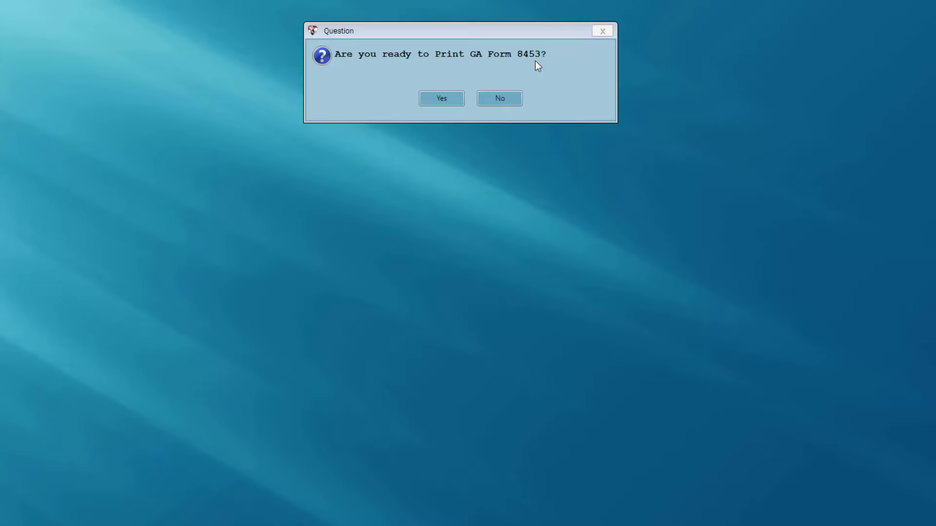
left_click(492, 101)
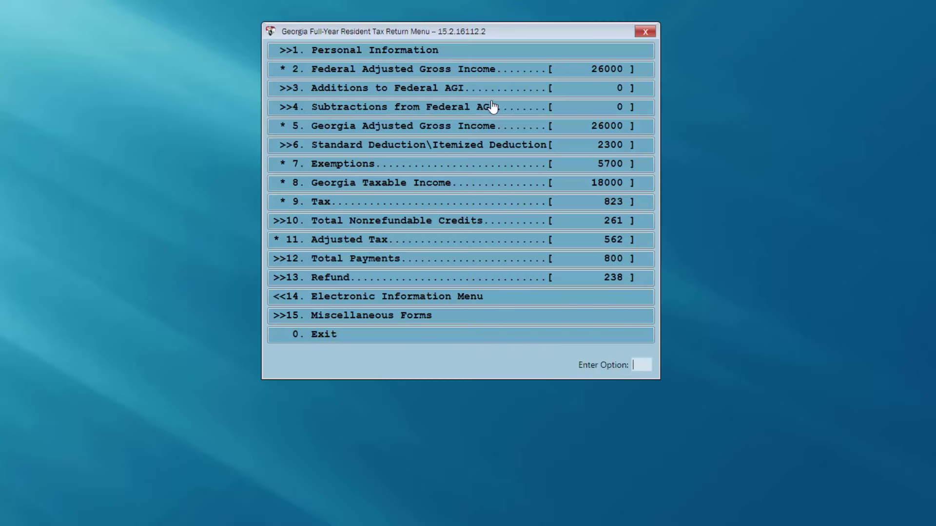
Exit the Georgia menu, state list and 1040 to reach the Receipt Menu showing refund 4586.
left_click(378, 341)
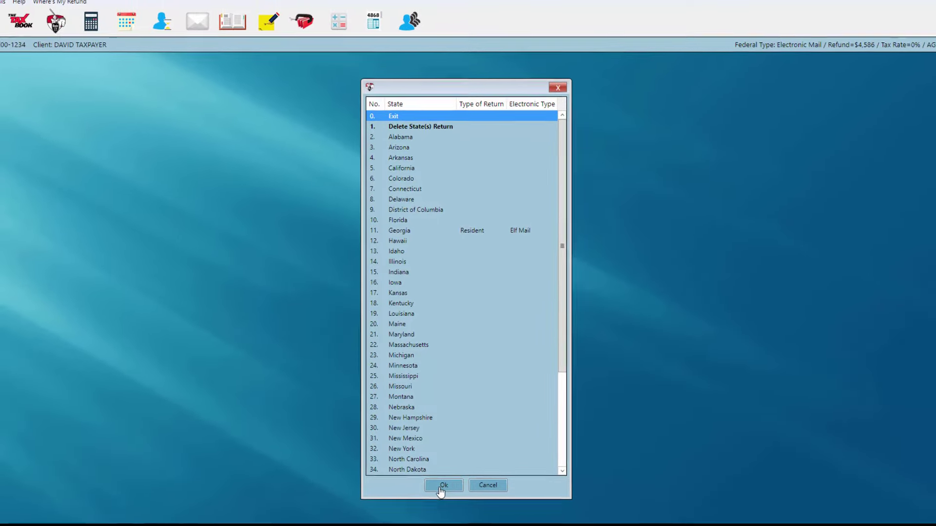
left_click(444, 486)
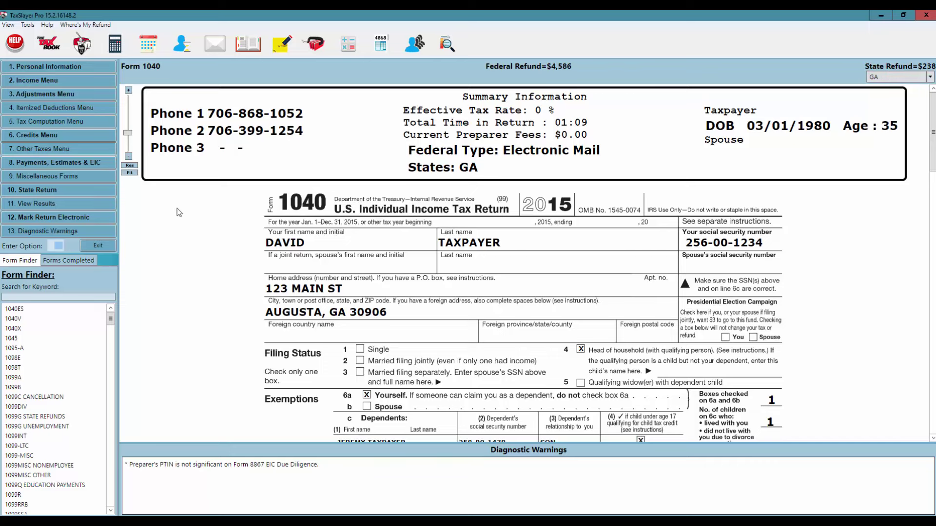
left_click(97, 246)
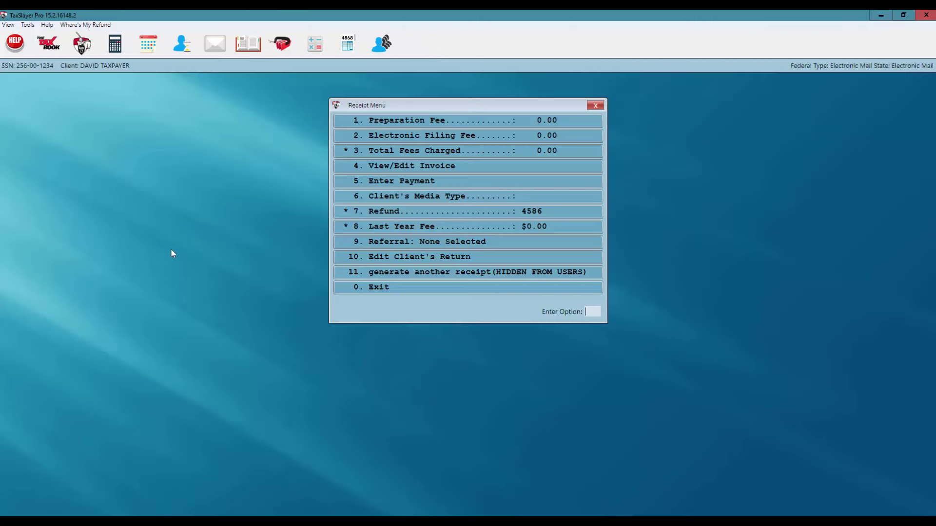
Exit the Receipt Menu and confirm the return is completed and ready for transmission.
left_click(368, 288)
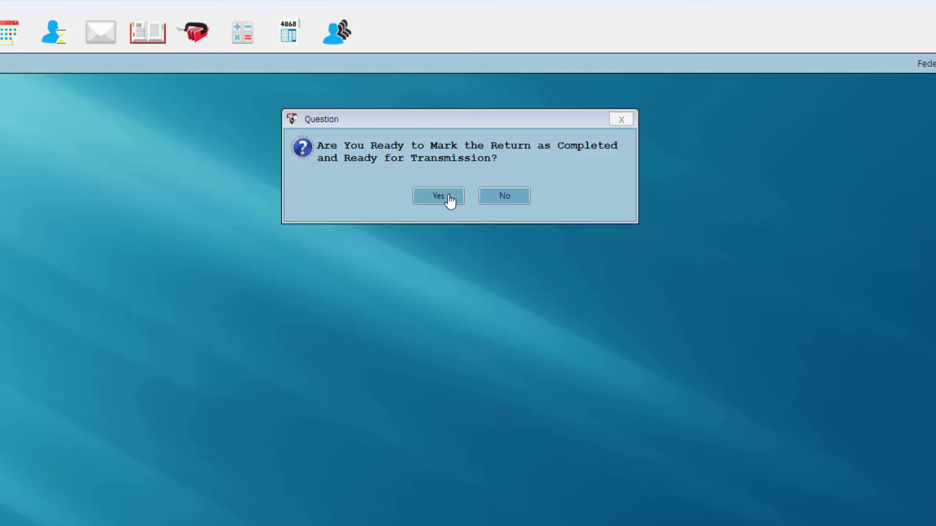
left_click(450, 199)
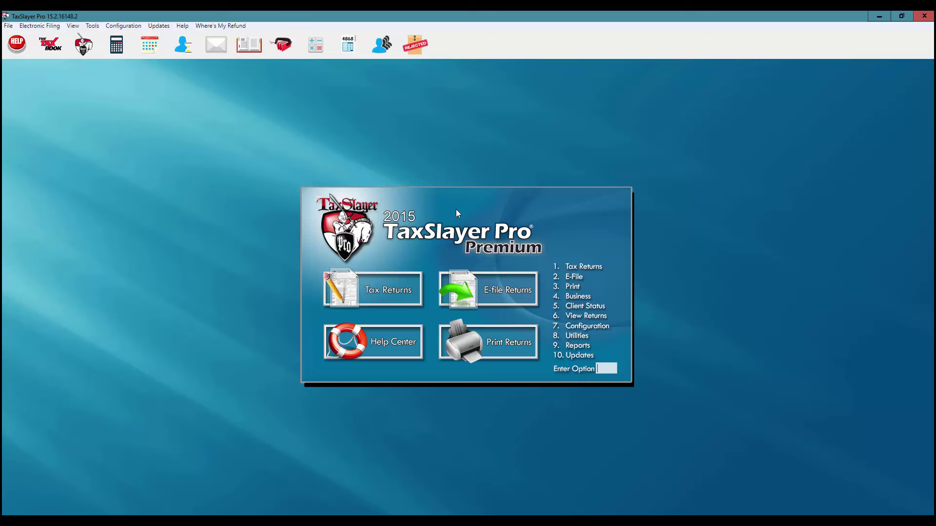